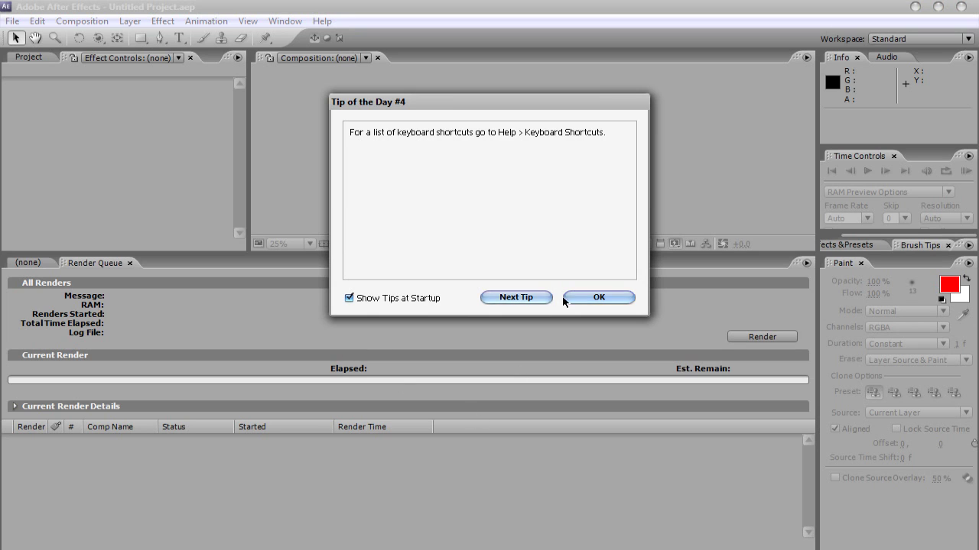
Step: Dismiss the Tip of the Day so the empty Untitled Project shows, then open the File menu
{"action": "left_click", "coordinate": [599, 297]}
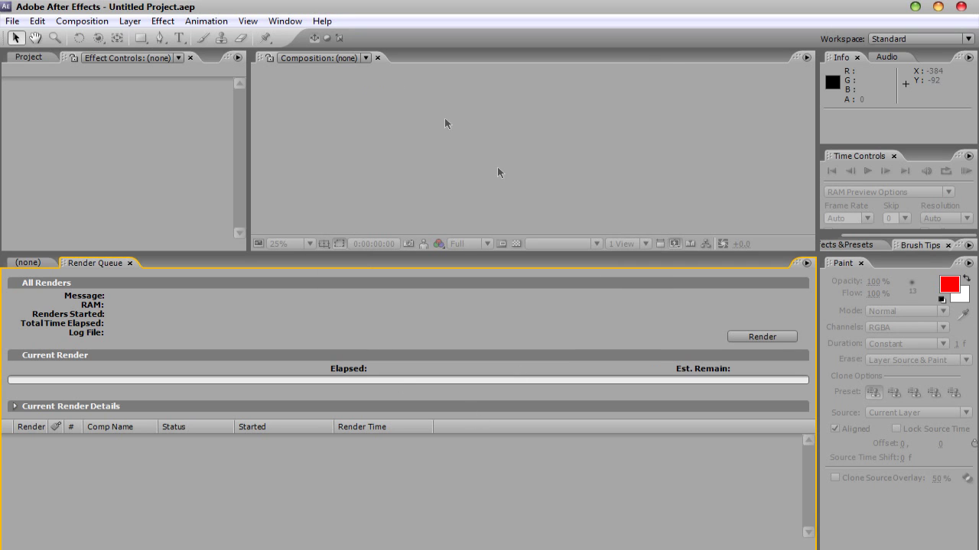
{"action": "left_click", "coordinate": [12, 22]}
Step: Import the 3D[0000-0050].png sequence from Documents > 3dsMax > renderoutput > 3D TUTORIAL as a PNG Sequence
{"action": "mouse_move", "coordinate": [199, 211]}
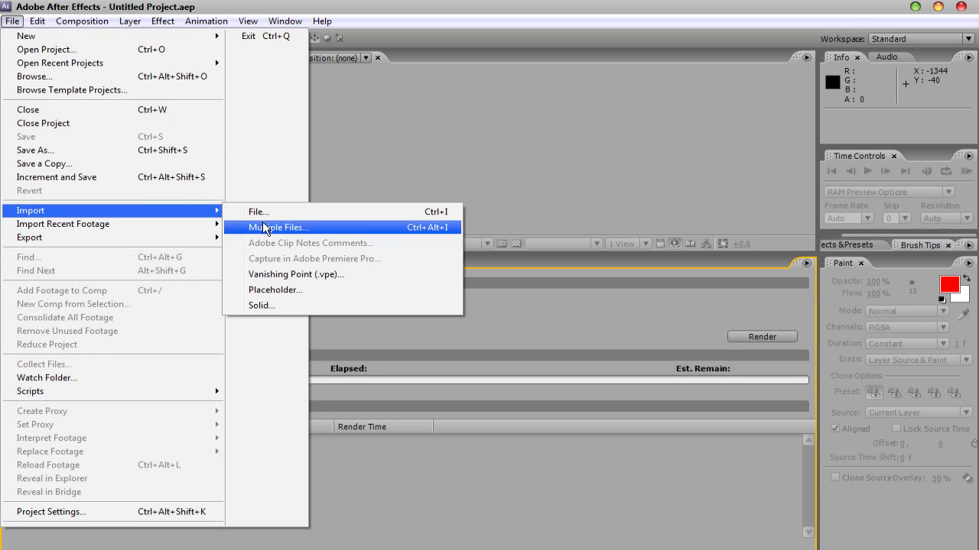
{"action": "left_click", "coordinate": [262, 226]}
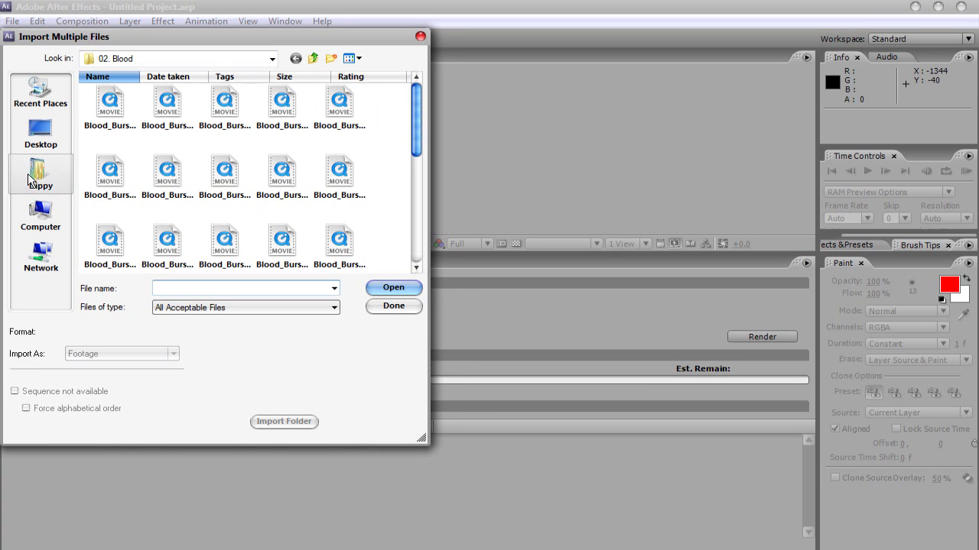
{"action": "left_click", "coordinate": [31, 178]}
{"action": "left_click_drag", "start_coordinate": [415, 89], "coordinate": [420, 98]}
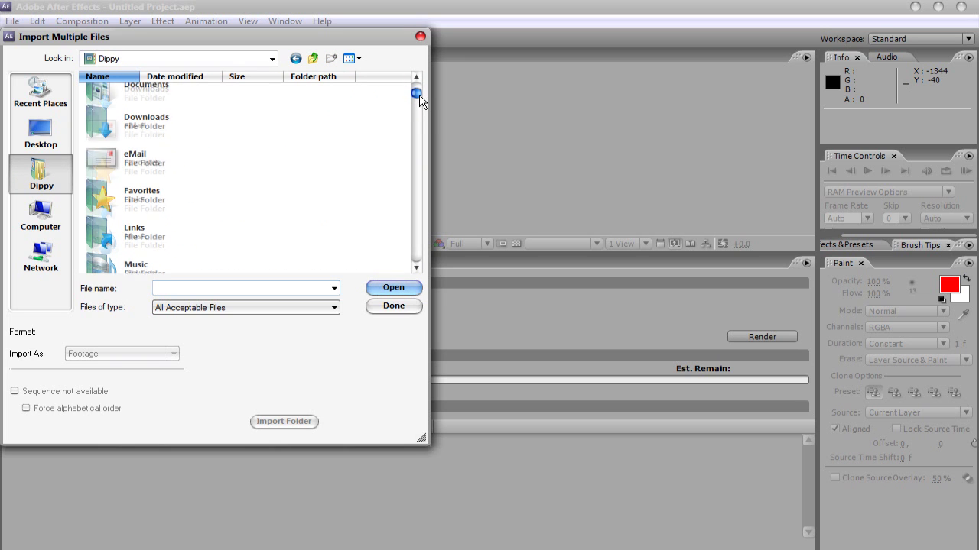
{"action": "double_click", "coordinate": [202, 99]}
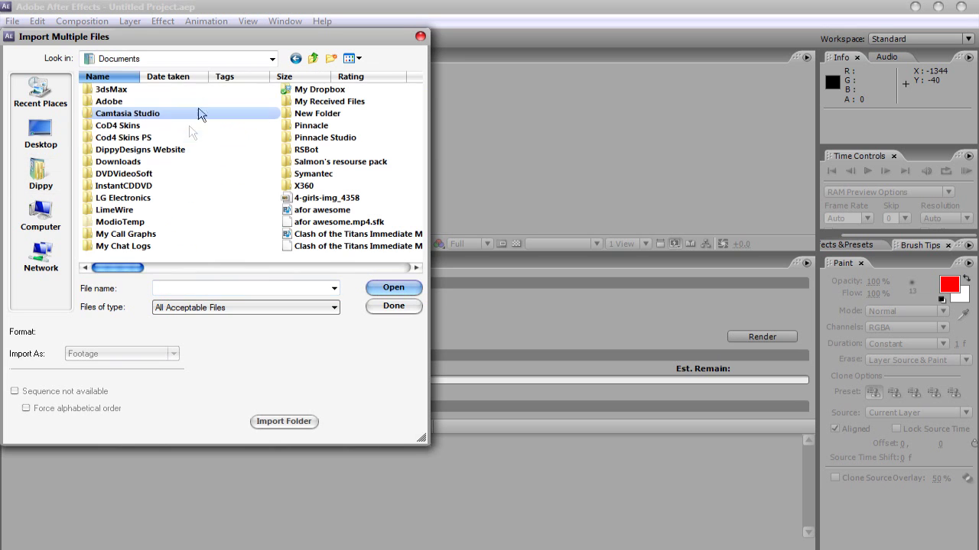
{"action": "double_click", "coordinate": [150, 91]}
{"action": "double_click", "coordinate": [139, 192]}
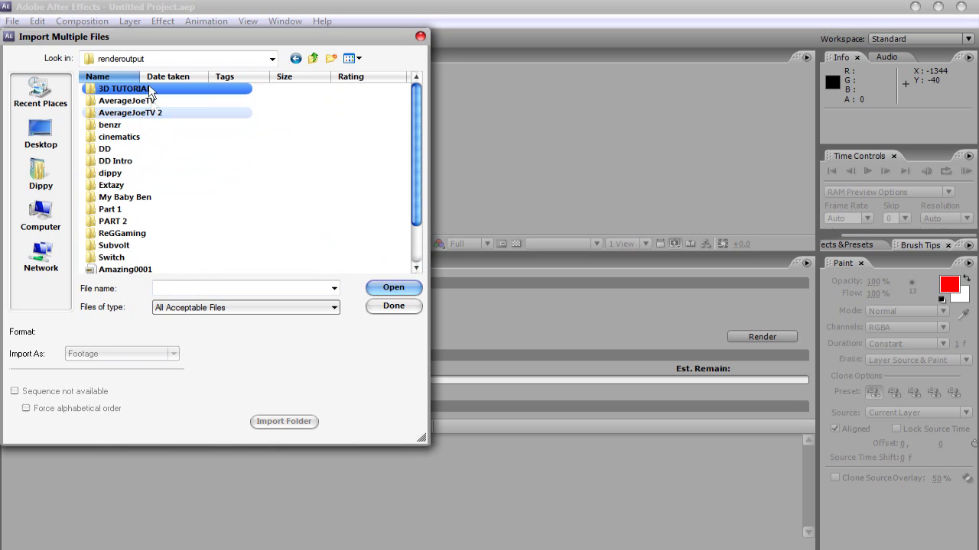
{"action": "double_click", "coordinate": [147, 91]}
{"action": "left_click", "coordinate": [136, 89]}
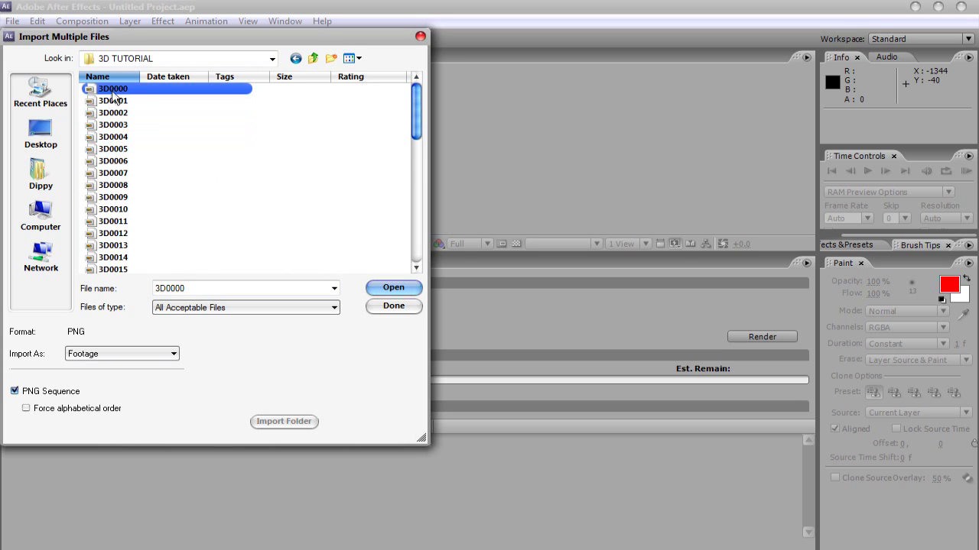
{"action": "left_click", "coordinate": [389, 287]}
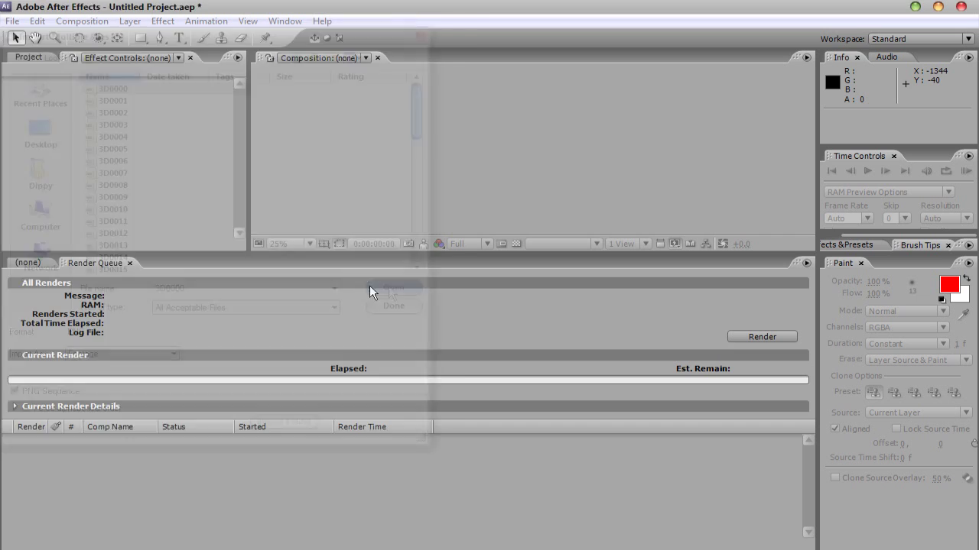
{"action": "left_click", "coordinate": [394, 306]}
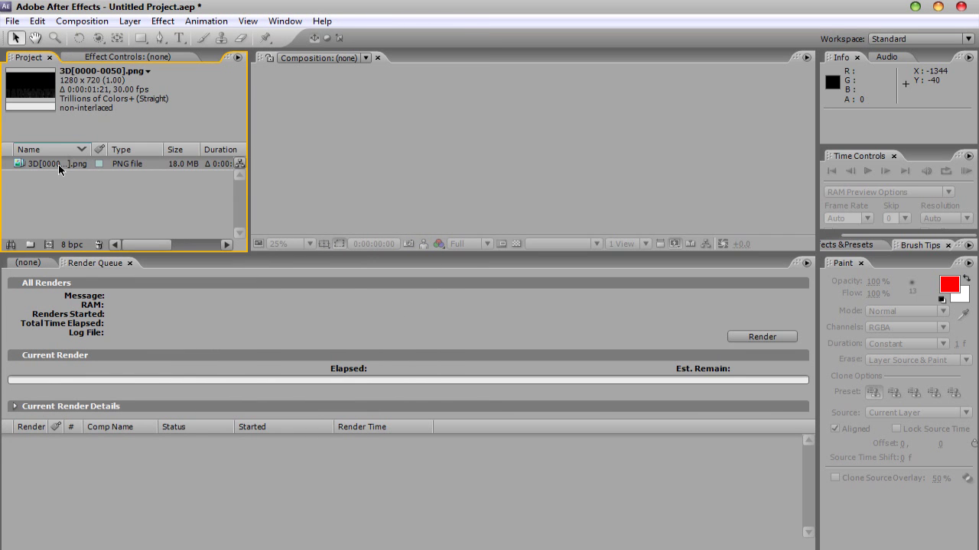
Step: Create a 3D composition from the PNG sequence, enlarge the viewer and scrub through it
{"action": "left_click_drag", "start_coordinate": [77, 280], "coordinate": [47, 244]}
{"action": "left_click_drag", "start_coordinate": [374, 258], "coordinate": [365, 363]}
{"action": "mouse_move", "coordinate": [413, 394]}
{"action": "left_mouse_down"}
{"action": "mouse_move", "coordinate": [691, 390]}
{"action": "mouse_move", "coordinate": [421, 391]}
{"action": "left_mouse_up"}
{"action": "key", "text": "Home"}
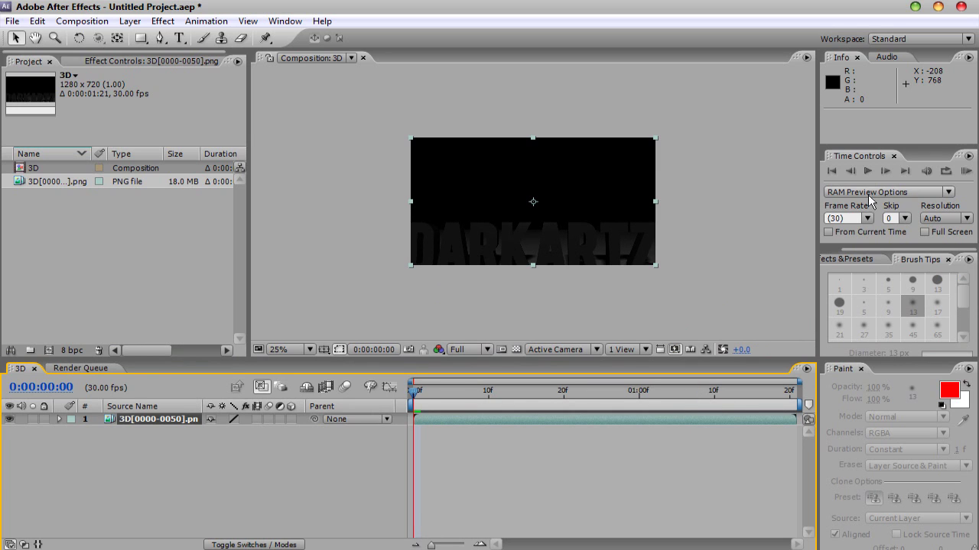
Step: Set the viewer resolution to Quarter, preview the DARKARTZ intro, then return to frame 0
{"action": "left_click", "coordinate": [468, 350]}
{"action": "left_click", "coordinate": [511, 408]}
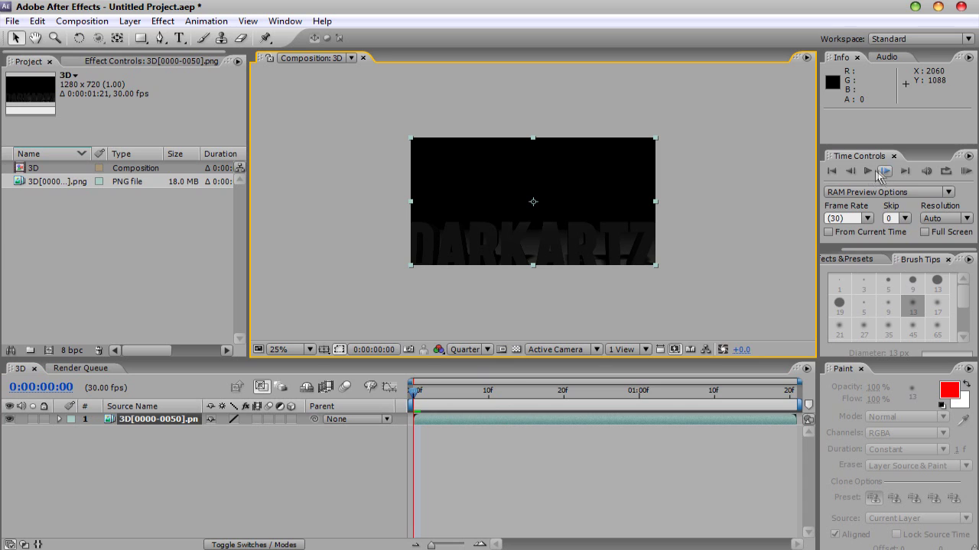
{"action": "left_click", "coordinate": [868, 171]}
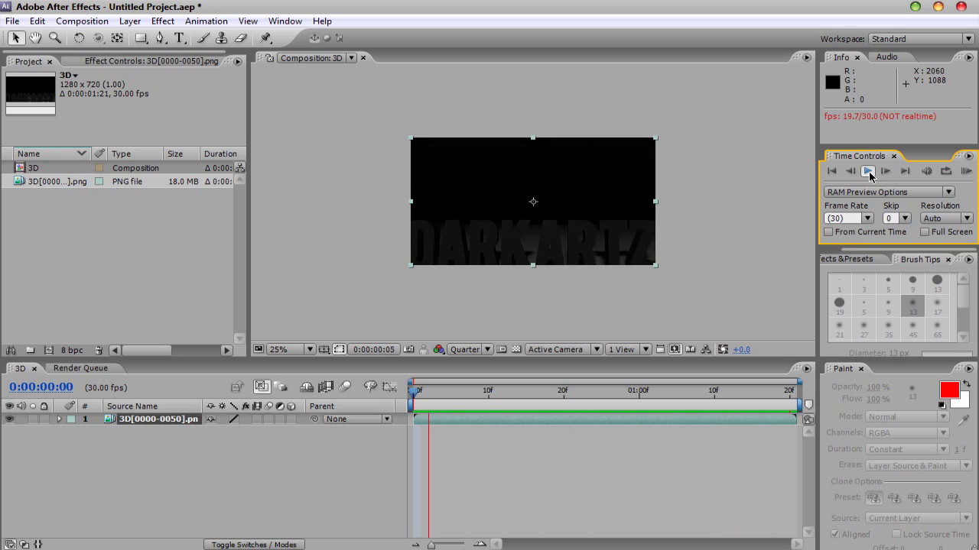
{"action": "left_click", "coordinate": [869, 171]}
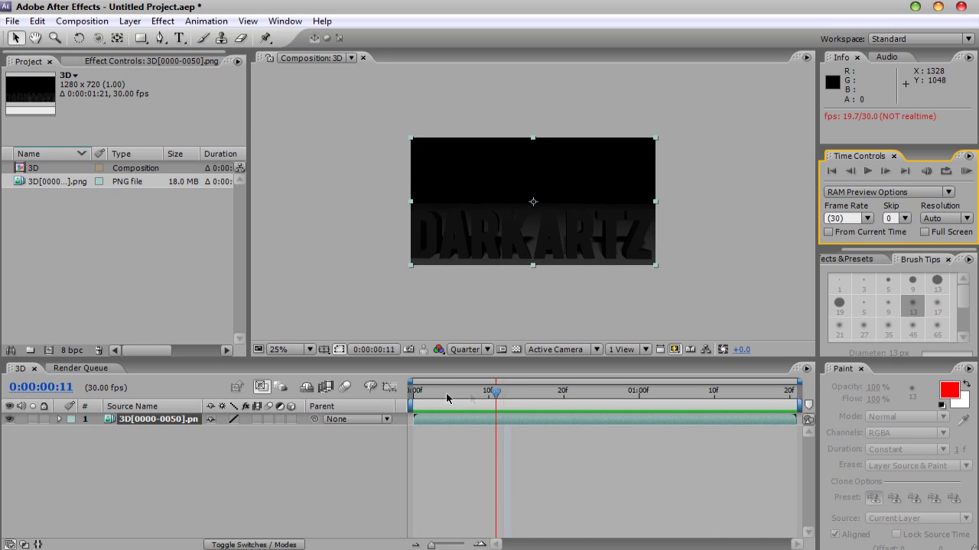
{"action": "left_click", "coordinate": [414, 390]}
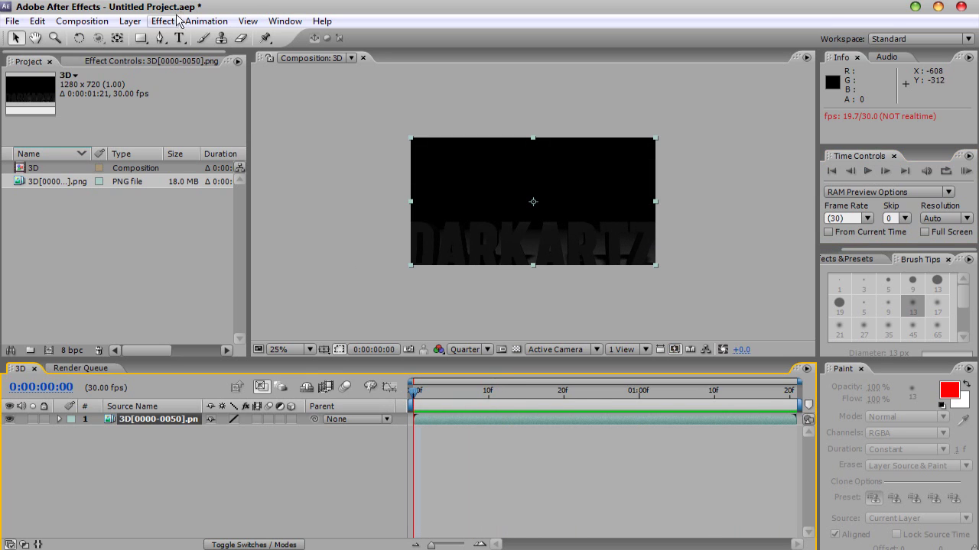
Step: Add a new Dark Gray Solid 1 layer with its default settings
{"action": "left_click", "coordinate": [129, 21]}
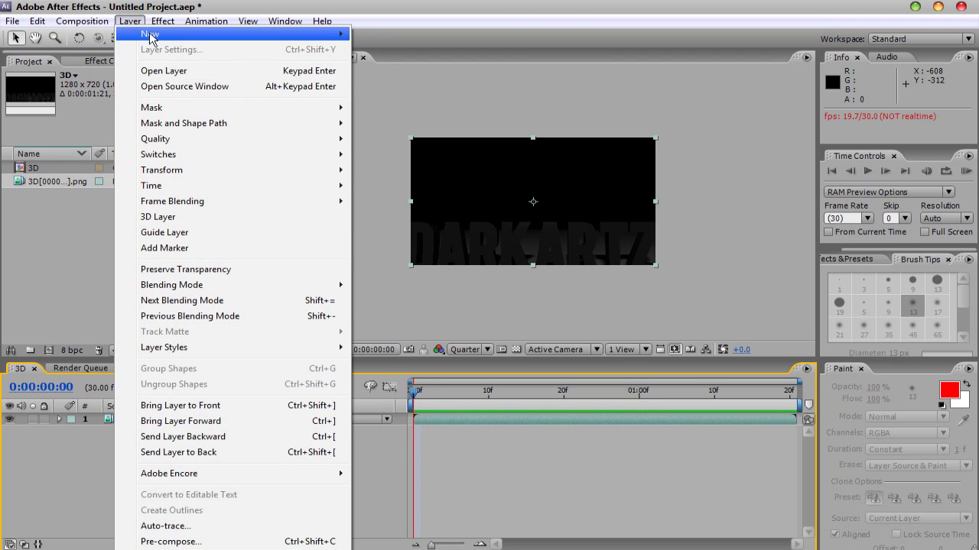
{"action": "mouse_move", "coordinate": [150, 35]}
{"action": "left_click", "coordinate": [459, 52]}
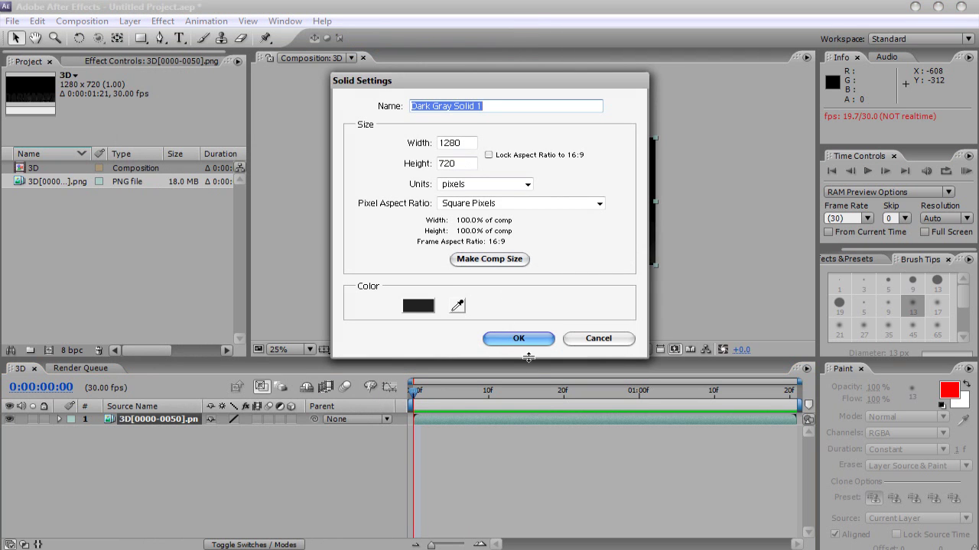
{"action": "left_click", "coordinate": [521, 339]}
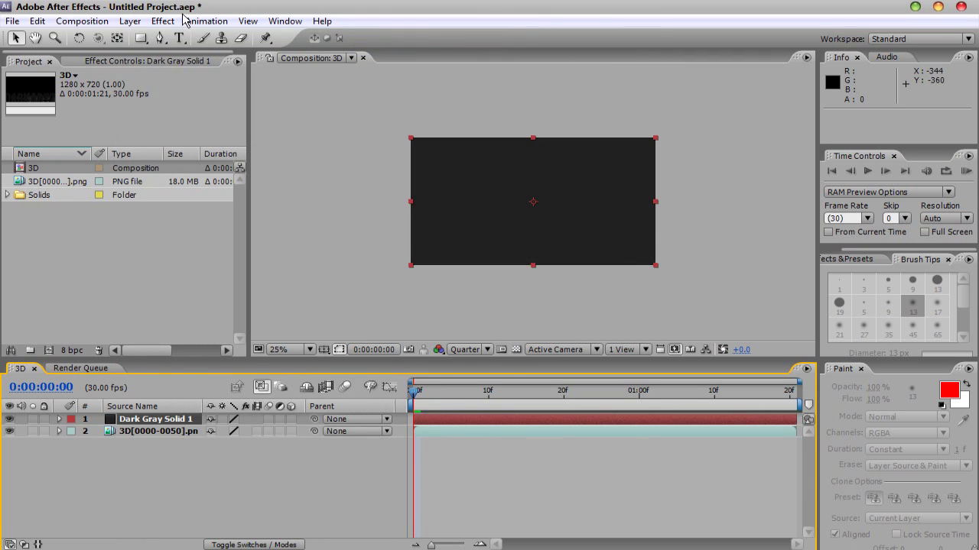
Step: Apply Video Copilot Optical Flares to the solid and open its Options editor
{"action": "left_click", "coordinate": [162, 20]}
{"action": "mouse_move", "coordinate": [324, 422]}
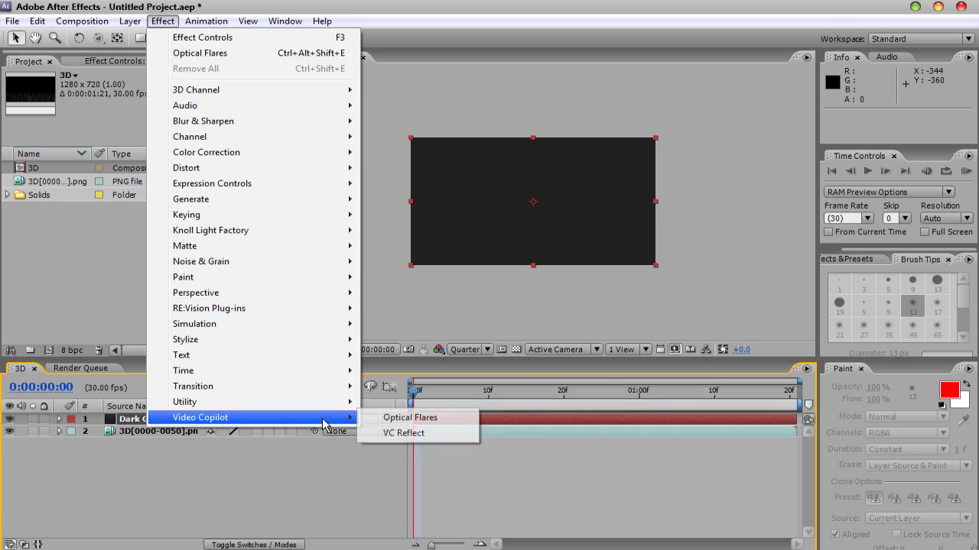
{"action": "left_click", "coordinate": [413, 421]}
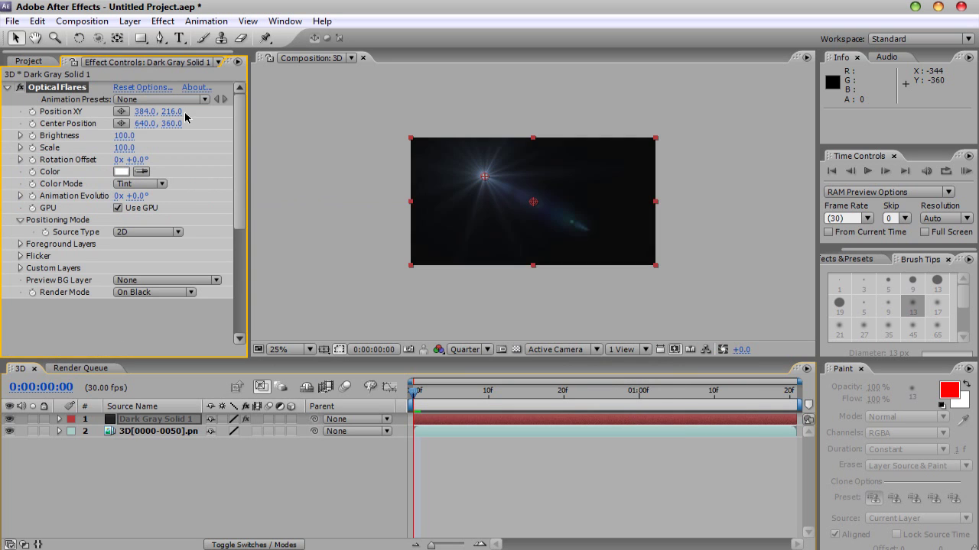
{"action": "left_click", "coordinate": [150, 89]}
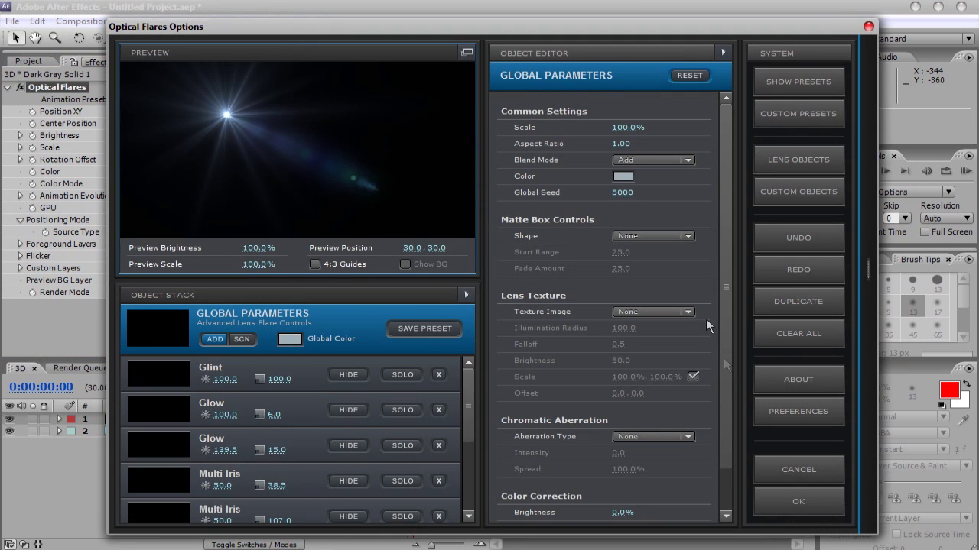
Step: Browse the Motion Graphics flare presets, trying Red Triangles, Moon Trigger and Green Spotlight
{"action": "left_click", "coordinate": [780, 81]}
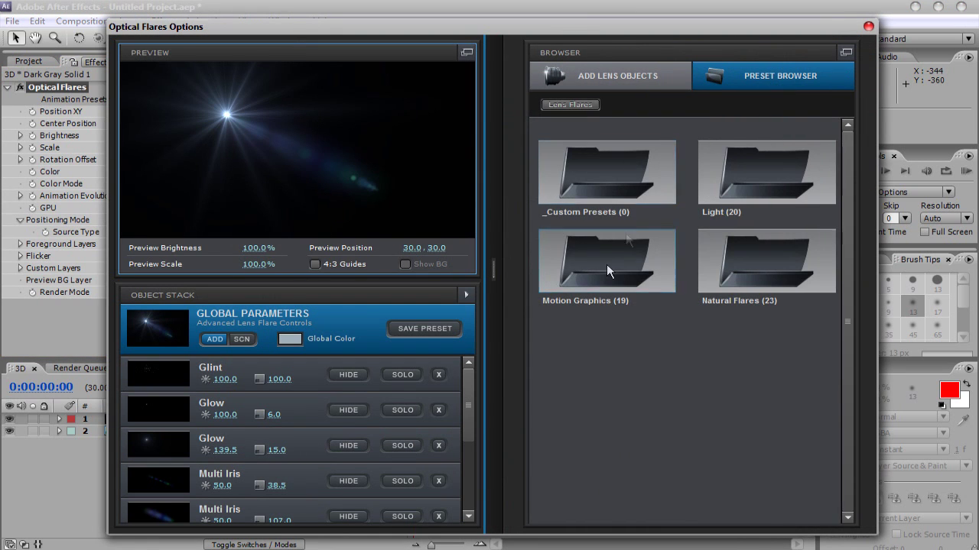
{"action": "double_click", "coordinate": [607, 264]}
{"action": "scroll", "coordinate": [765, 183], "scroll_direction": "down", "scroll_amount": 3}
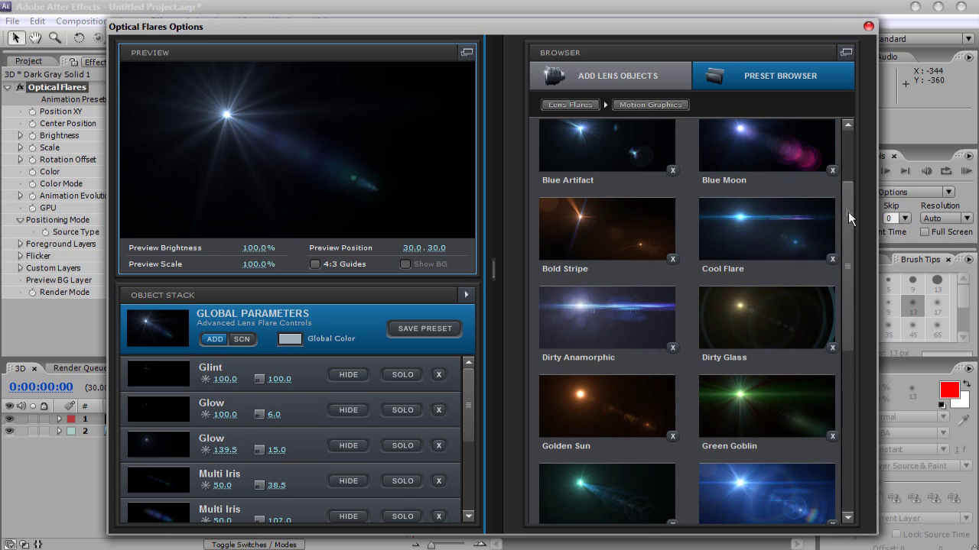
{"action": "scroll", "coordinate": [831, 306], "scroll_direction": "down", "scroll_amount": 10}
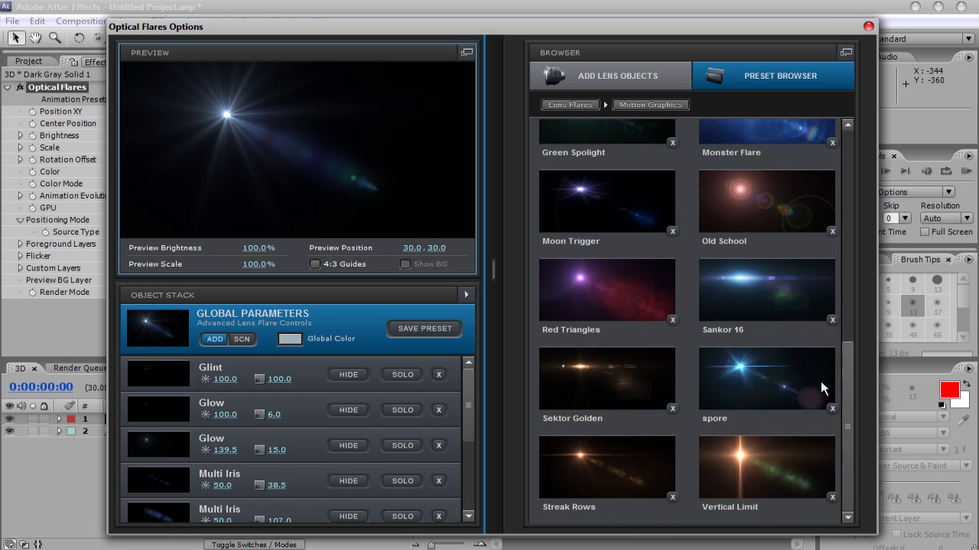
{"action": "scroll", "coordinate": [815, 359], "scroll_direction": "up", "scroll_amount": 2}
{"action": "left_click", "coordinate": [613, 343]}
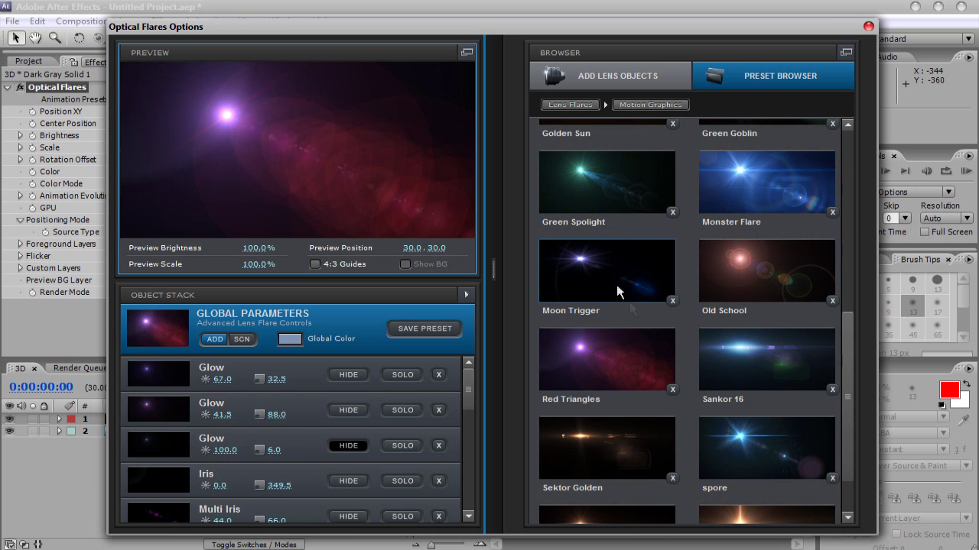
{"action": "left_click", "coordinate": [616, 284]}
{"action": "left_click", "coordinate": [571, 199]}
Step: Try 50mm Prime, then load the Dirty Anamorphic preset and apply it
{"action": "left_click_drag", "start_coordinate": [847, 332], "coordinate": [842, 246]}
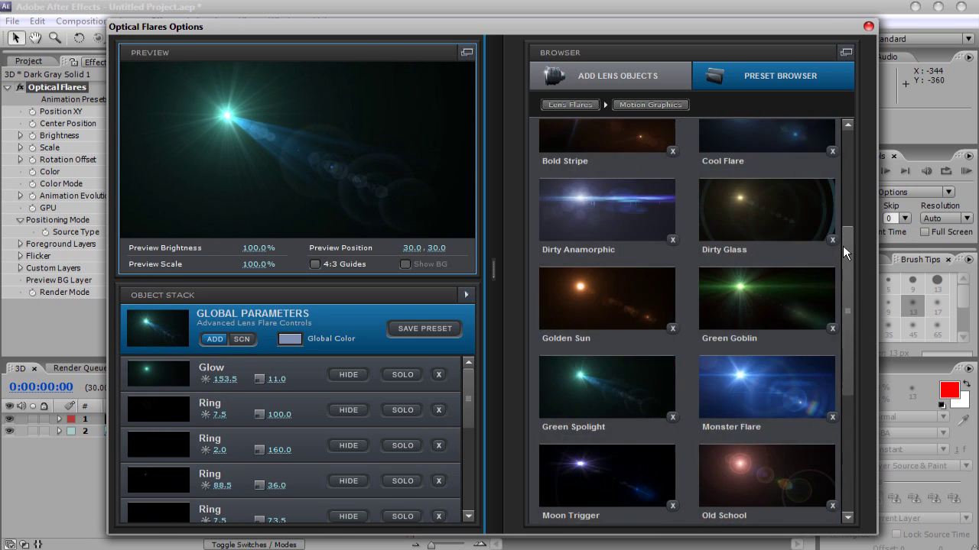
{"action": "scroll", "coordinate": [836, 204], "scroll_direction": "up", "scroll_amount": 5}
{"action": "left_click", "coordinate": [751, 159]}
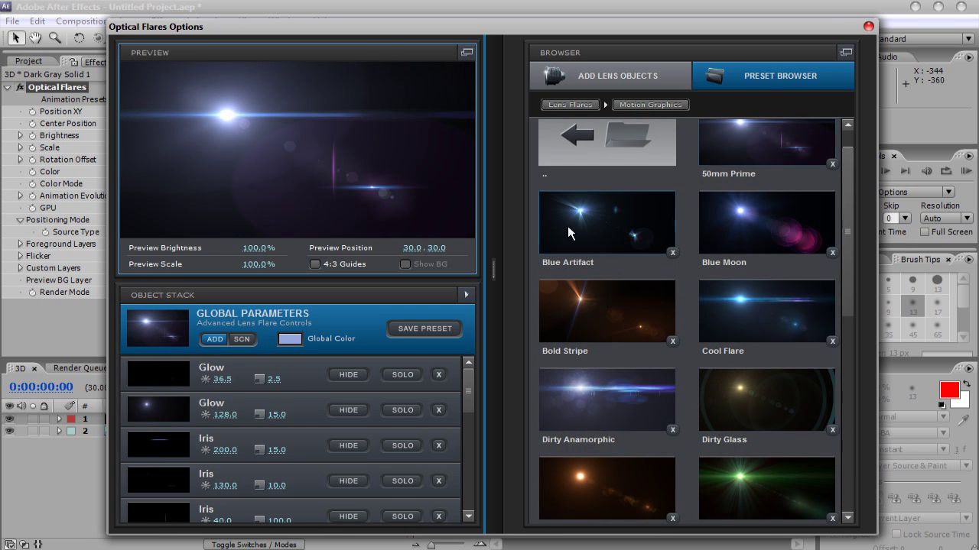
{"action": "left_click", "coordinate": [624, 378]}
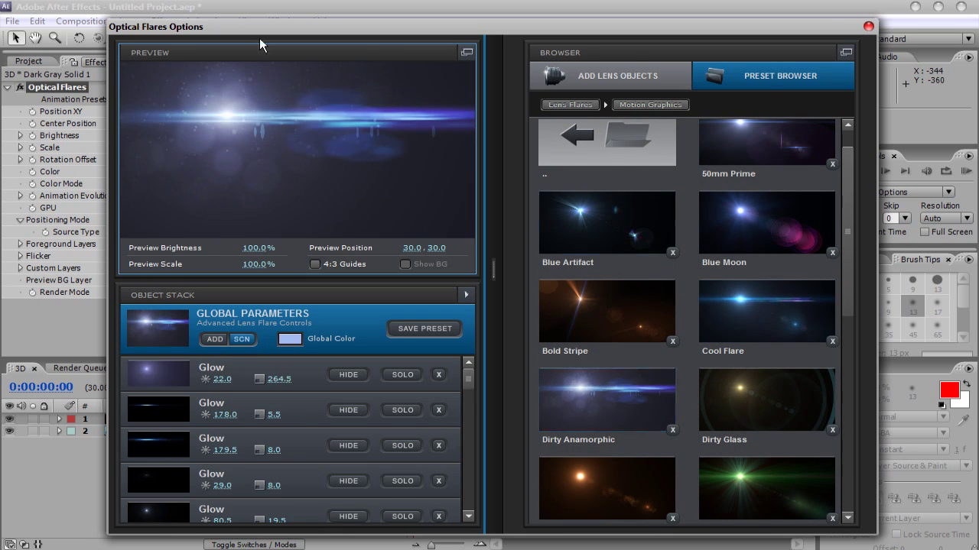
{"action": "left_click", "coordinate": [773, 500]}
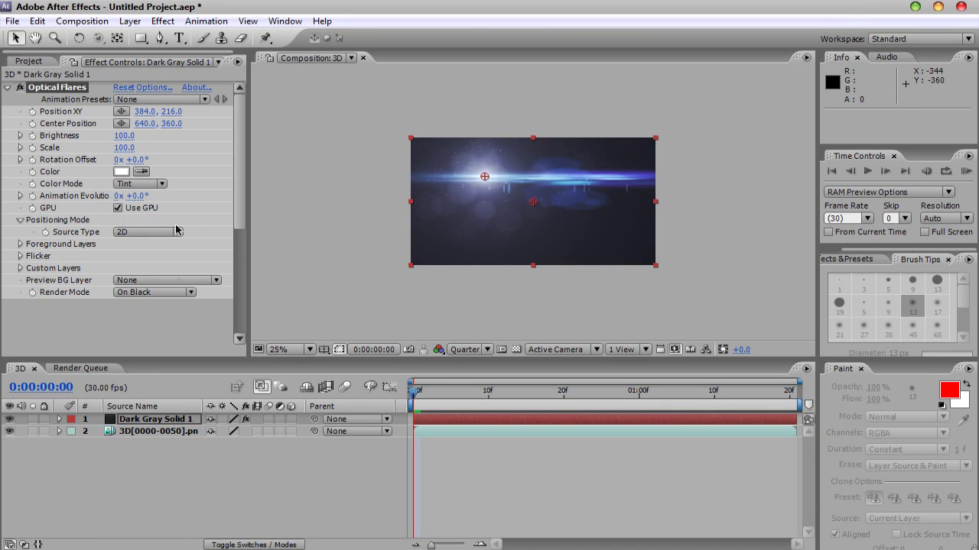
Step: Set Render Mode to On Transparent and move the flare centre to 40.0, 448.0 at the left edge
{"action": "left_click", "coordinate": [173, 295]}
{"action": "left_click", "coordinate": [173, 310]}
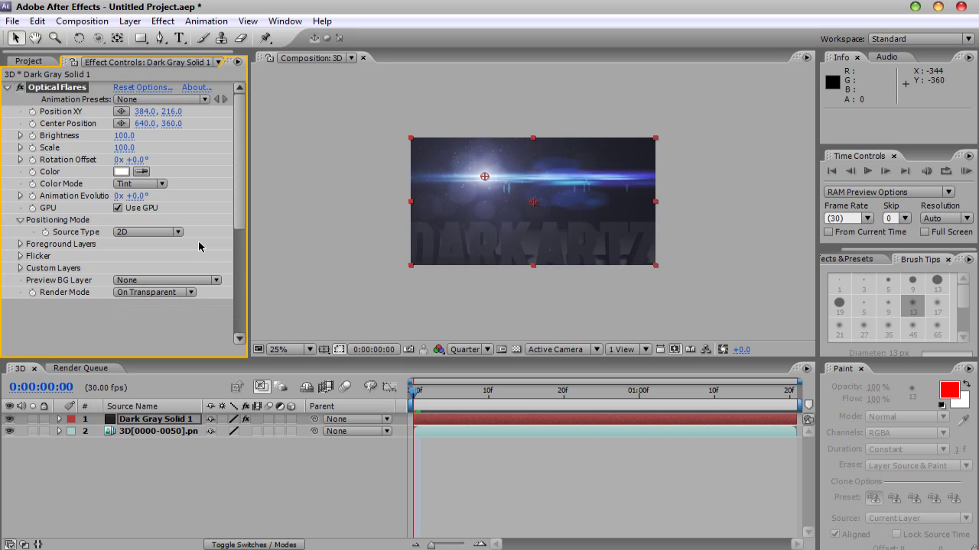
{"action": "left_click_drag", "start_coordinate": [484, 177], "coordinate": [418, 225]}
{"action": "left_click_drag", "start_coordinate": [423, 395], "coordinate": [448, 380]}
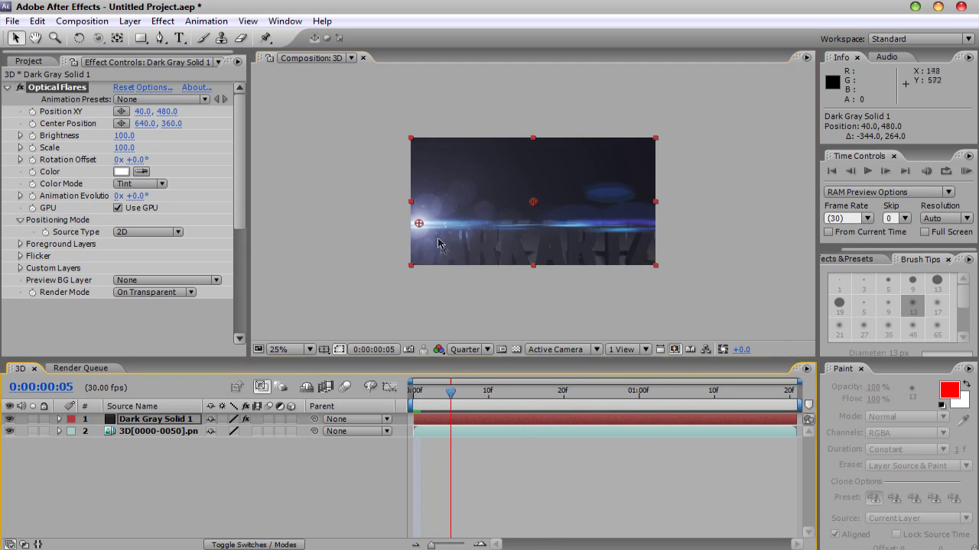
{"action": "mouse_move", "coordinate": [418, 223]}
{"action": "left_mouse_down"}
{"action": "mouse_move", "coordinate": [406, 263]}
{"action": "mouse_move", "coordinate": [419, 267]}
{"action": "mouse_move", "coordinate": [410, 153]}
{"action": "mouse_move", "coordinate": [418, 218]}
{"action": "left_mouse_up"}
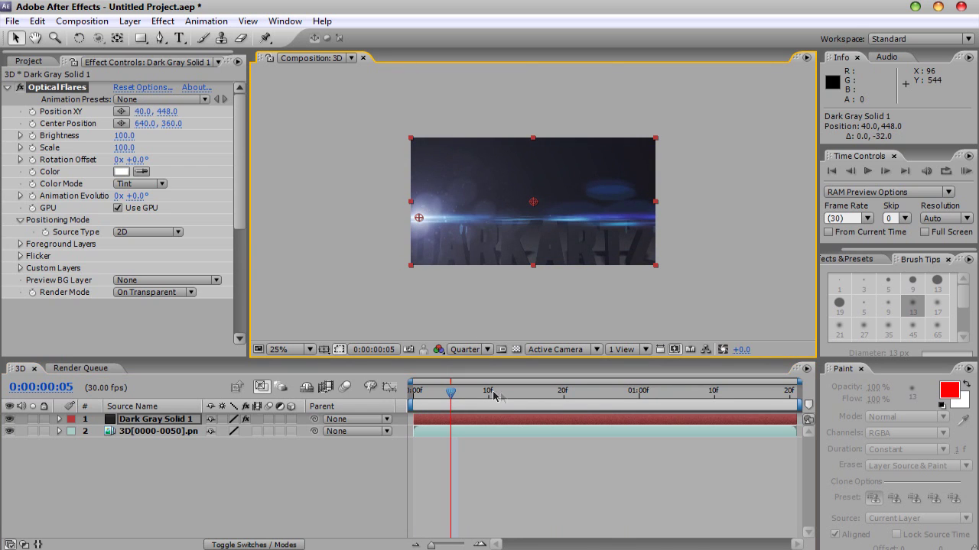
{"action": "left_click_drag", "start_coordinate": [451, 393], "coordinate": [760, 391]}
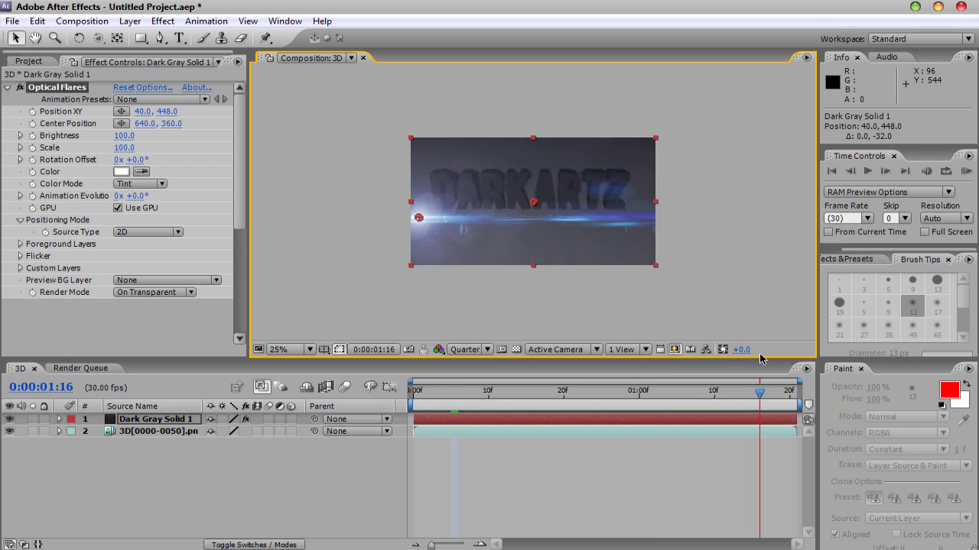
Step: Attempt a Brightness keyframe at the last frame, then undo the Brightness and stray Position changes
{"action": "left_click", "coordinate": [33, 136]}
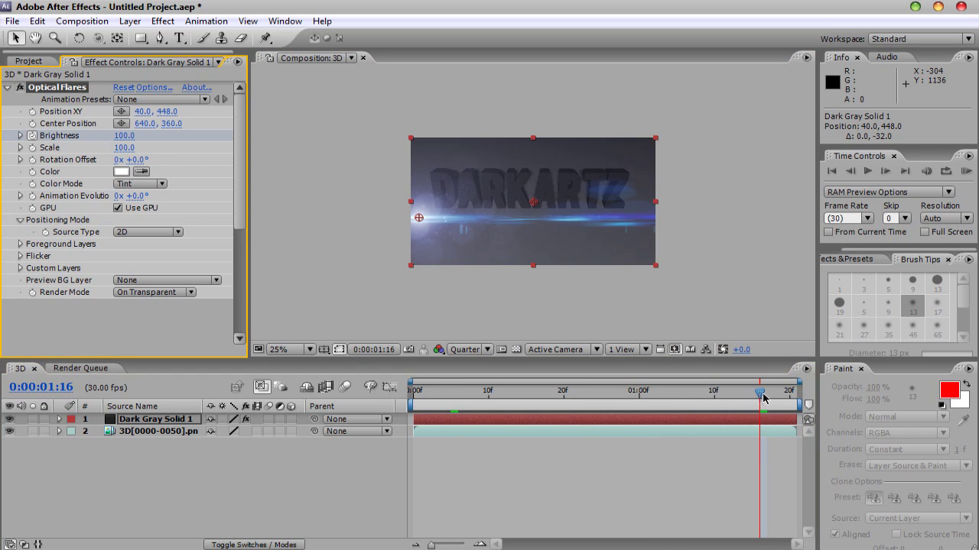
{"action": "left_click_drag", "start_coordinate": [763, 398], "coordinate": [414, 394]}
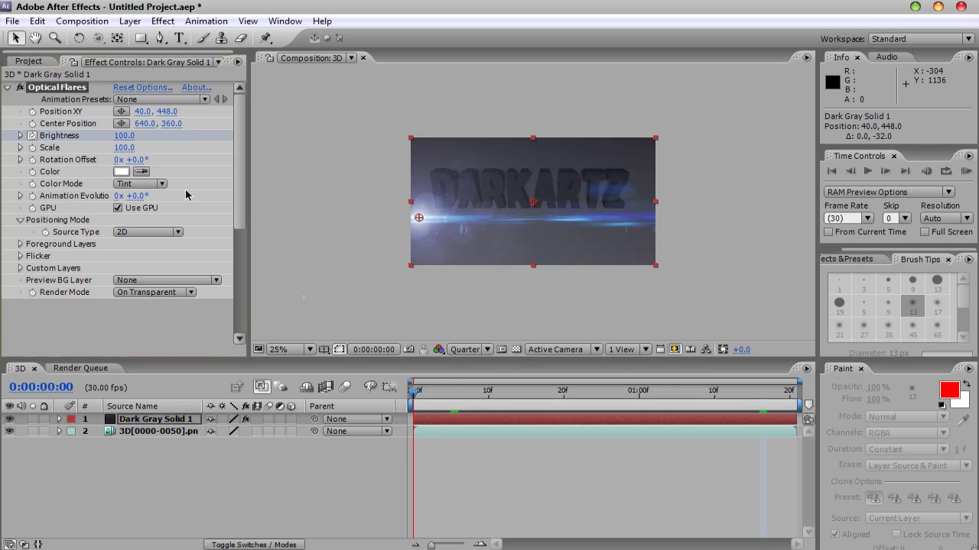
{"action": "key", "text": "End"}
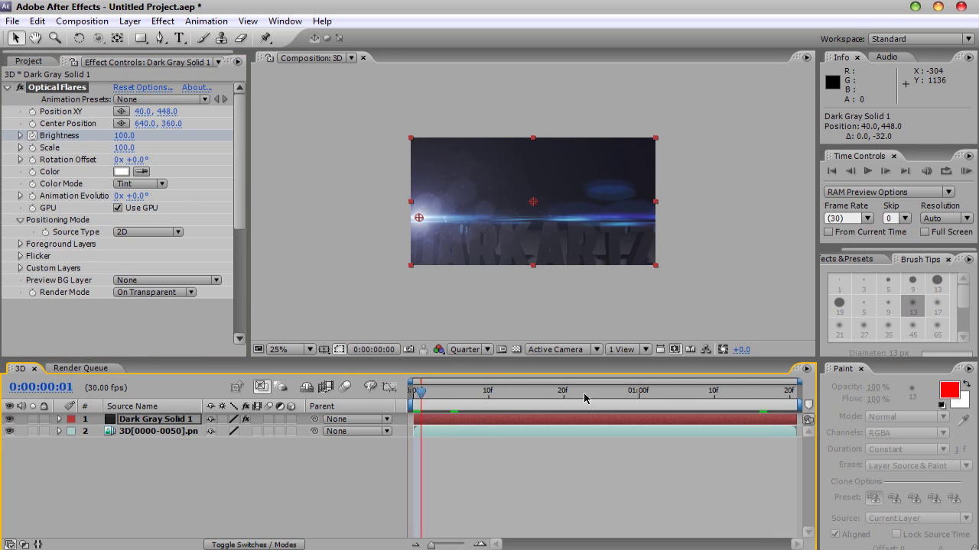
{"action": "left_click_drag", "start_coordinate": [174, 136], "coordinate": [512, 411]}
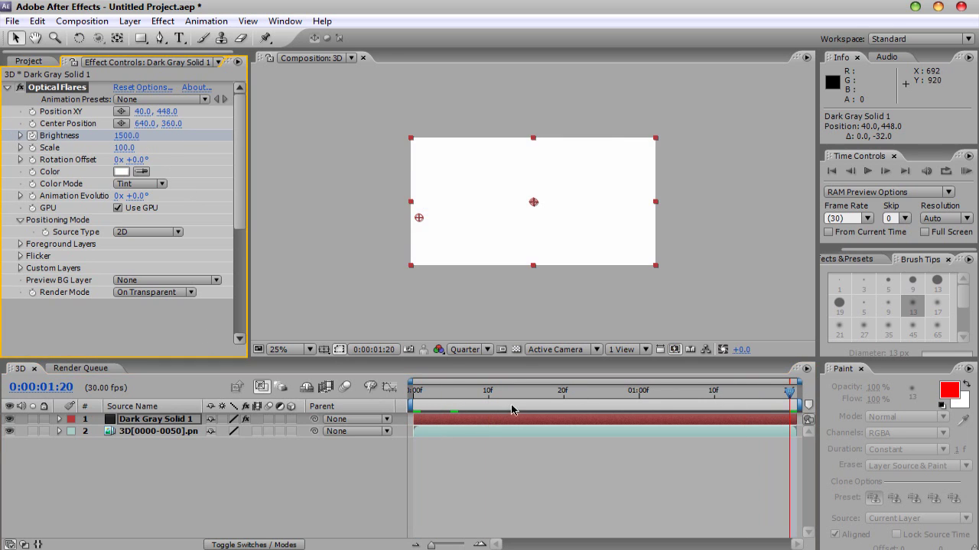
{"action": "left_click_drag", "start_coordinate": [792, 396], "coordinate": [571, 392]}
{"action": "left_click_drag", "start_coordinate": [642, 370], "coordinate": [490, 365]}
{"action": "key", "text": "ctrl+z"}
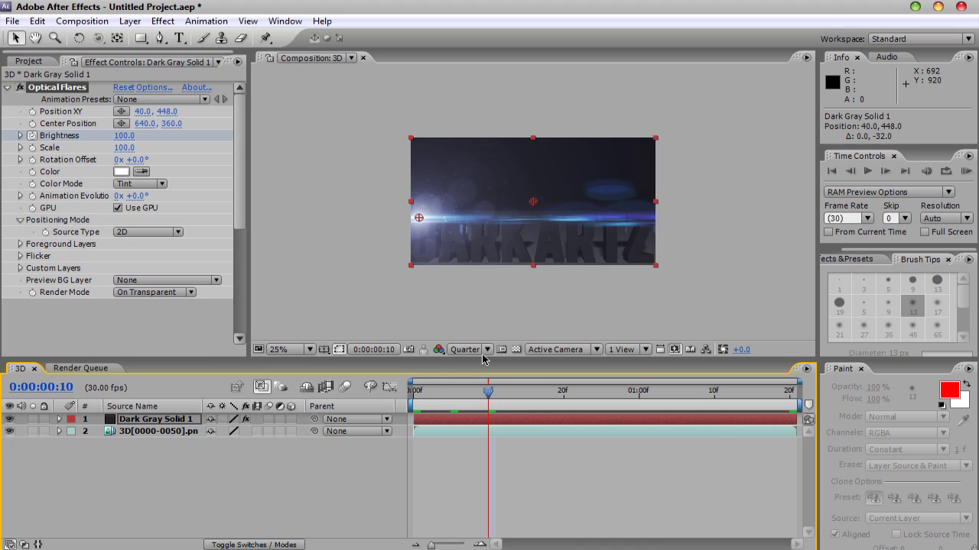
{"action": "key", "text": "ctrl+z"}
{"action": "left_click_drag", "start_coordinate": [449, 392], "coordinate": [414, 391]}
Step: Keyframe Brightness at frame 0 and raise it to 1320 at the final frame 0:00:01:20
{"action": "left_click", "coordinate": [32, 135]}
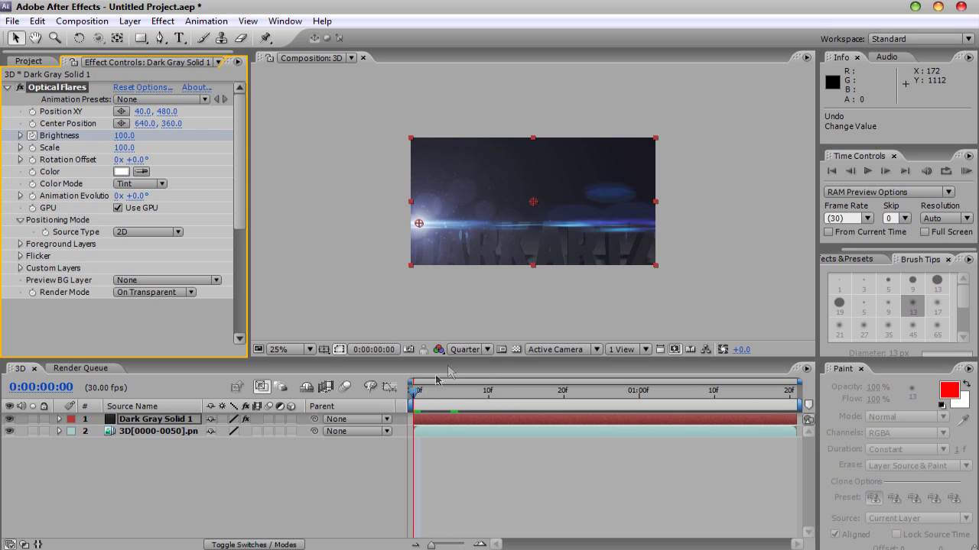
{"action": "left_click_drag", "start_coordinate": [417, 395], "coordinate": [789, 391]}
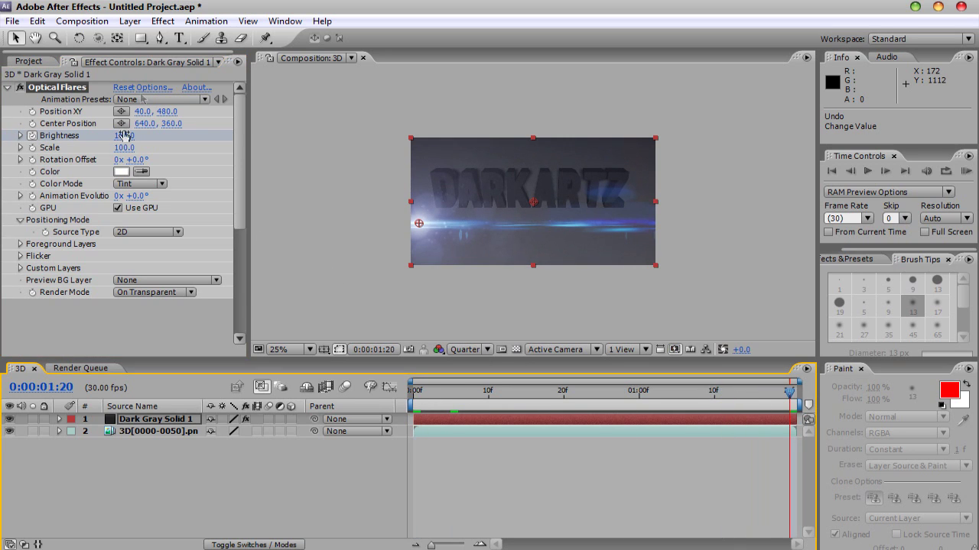
{"action": "left_click_drag", "start_coordinate": [119, 136], "coordinate": [390, 164]}
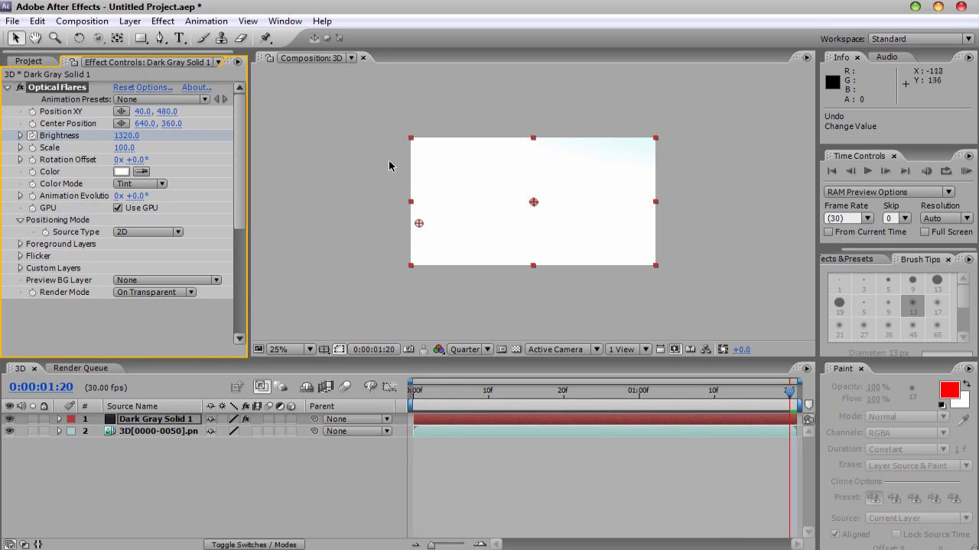
{"action": "left_click_drag", "start_coordinate": [788, 398], "coordinate": [593, 375]}
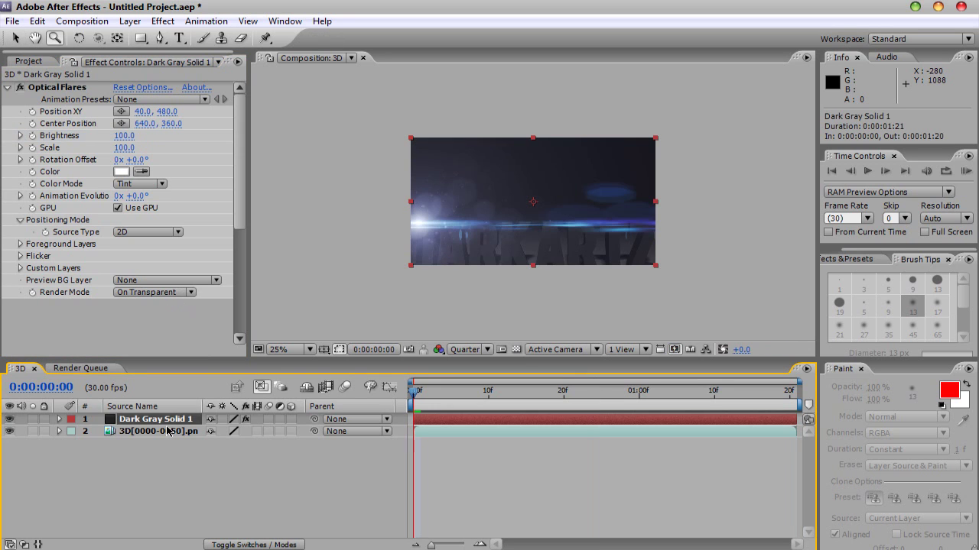
Step: Delete the flare layer and preview the 3D sequence without it
{"action": "key", "text": "Delete"}
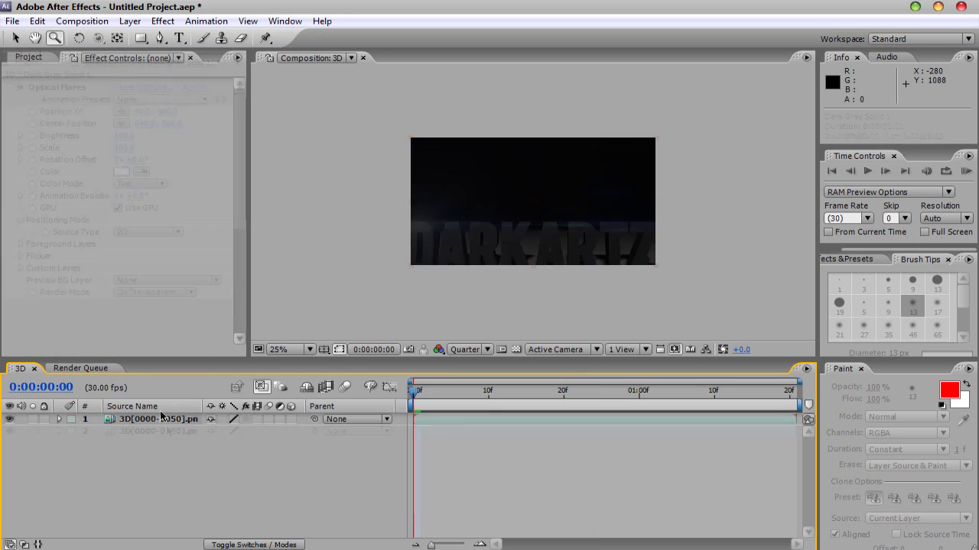
{"action": "left_click", "coordinate": [162, 420]}
{"action": "left_click_drag", "start_coordinate": [410, 394], "coordinate": [434, 349]}
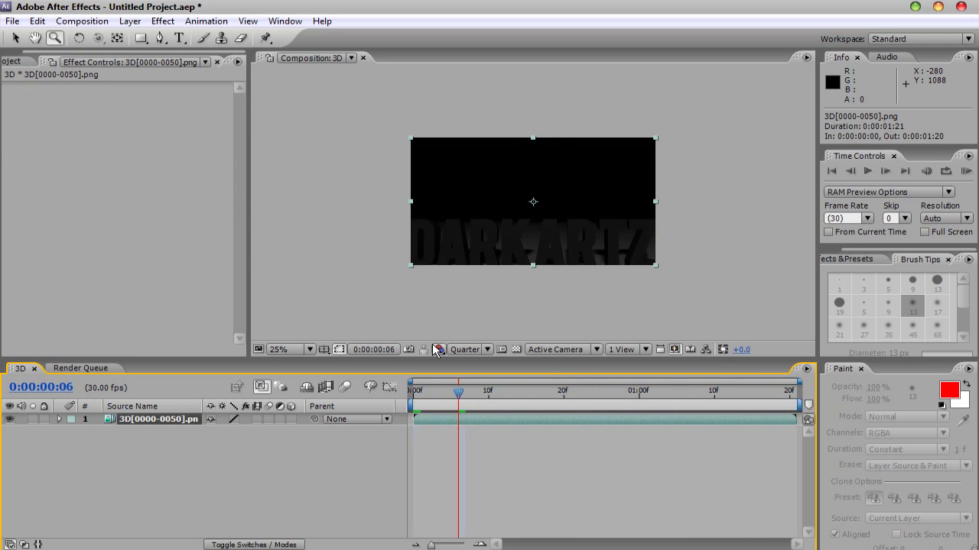
Step: Add the 3D composition to the Render Queue with Video For Windows output to 3D.avi
{"action": "left_click", "coordinate": [82, 21]}
{"action": "left_click", "coordinate": [106, 140]}
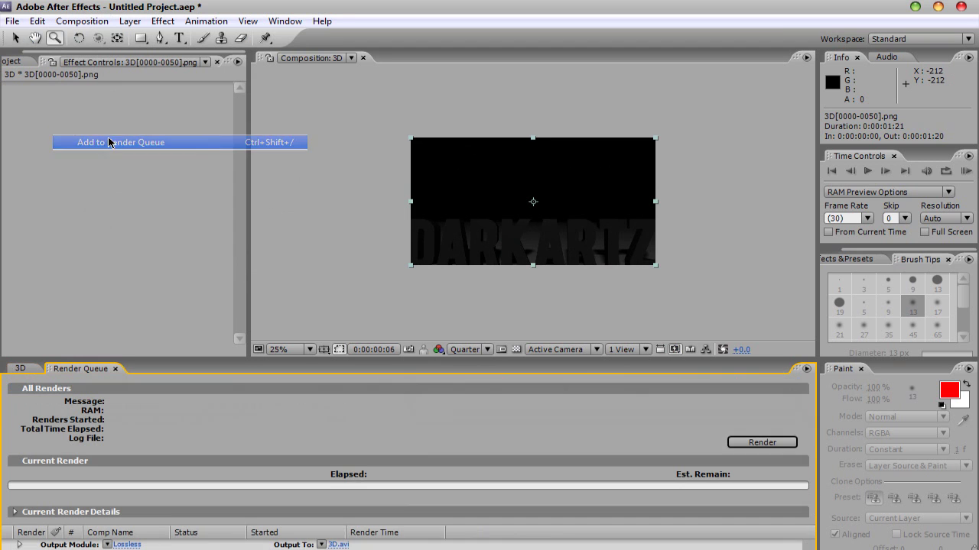
{"action": "left_click_drag", "start_coordinate": [218, 356], "coordinate": [204, 174]}
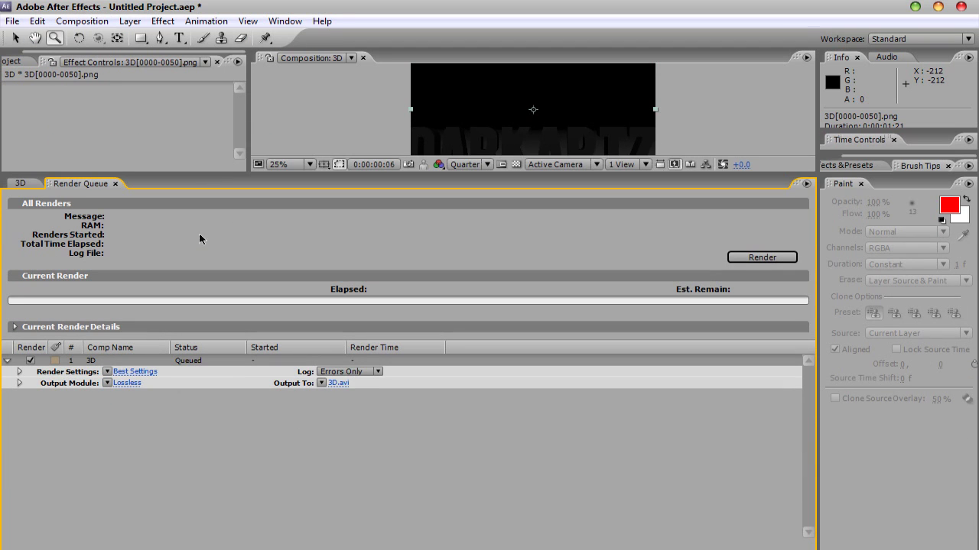
{"action": "left_click", "coordinate": [336, 383]}
{"action": "left_click", "coordinate": [118, 384]}
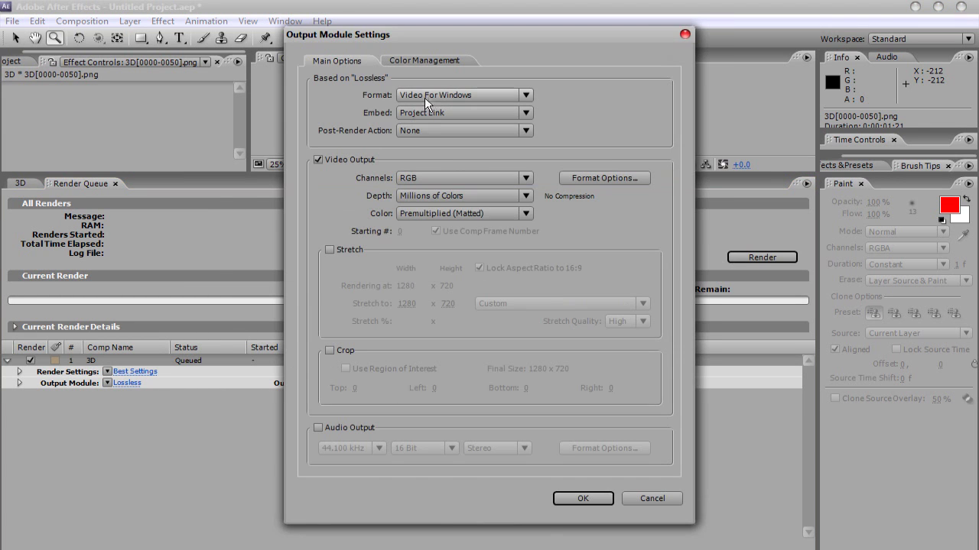
{"action": "left_click", "coordinate": [438, 94]}
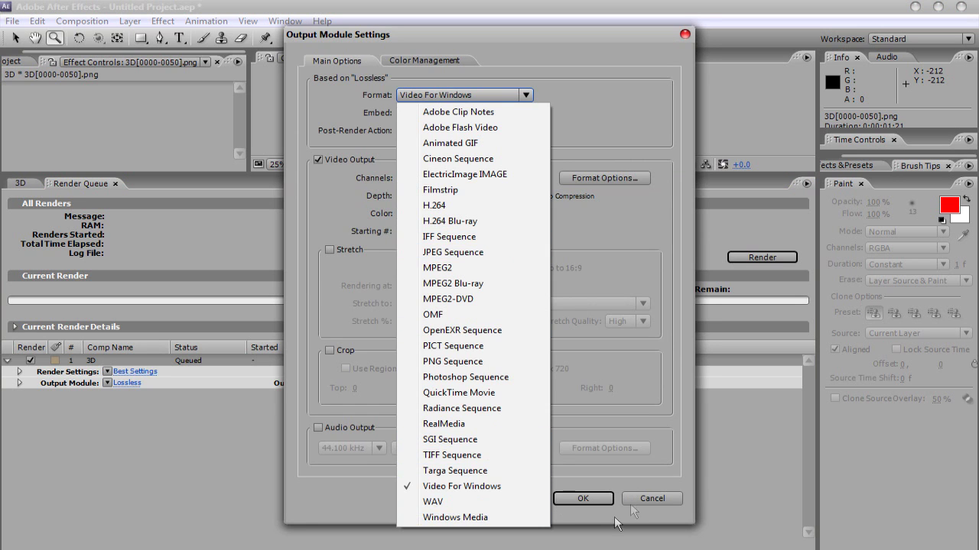
{"action": "left_click", "coordinate": [582, 498]}
{"action": "left_click", "coordinate": [583, 498]}
Step: Confirm the Render Settings and render the composition to 3D.avi
{"action": "left_click", "coordinate": [127, 373]}
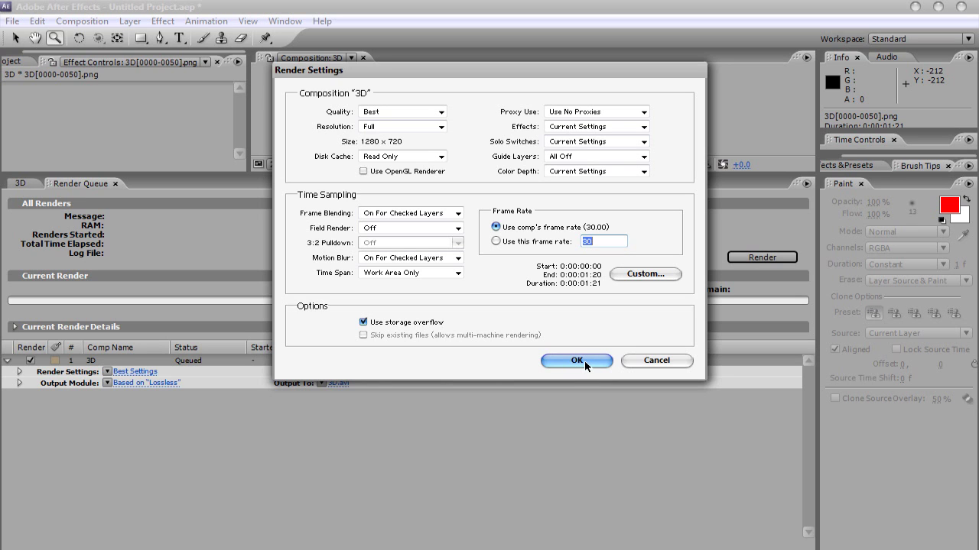
{"action": "left_click", "coordinate": [584, 360]}
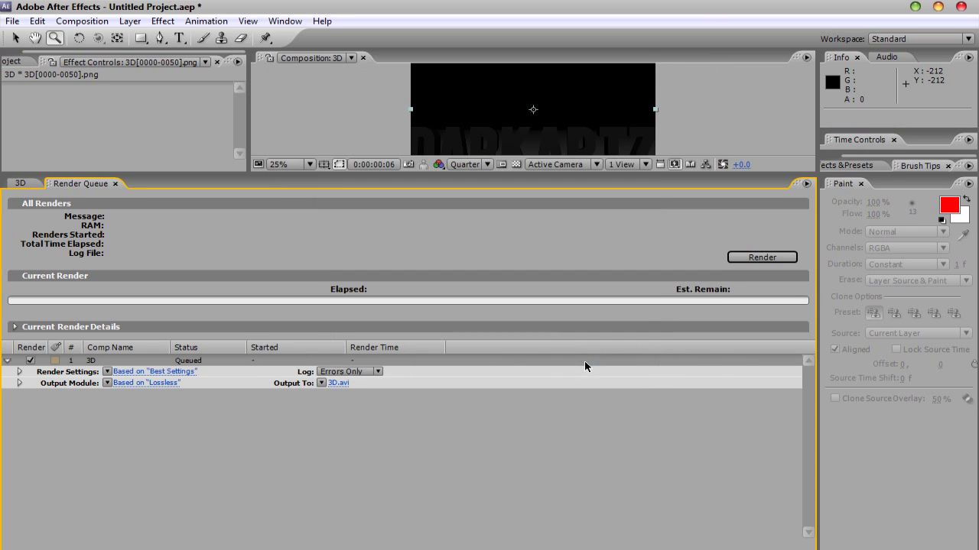
{"action": "left_click", "coordinate": [752, 260]}
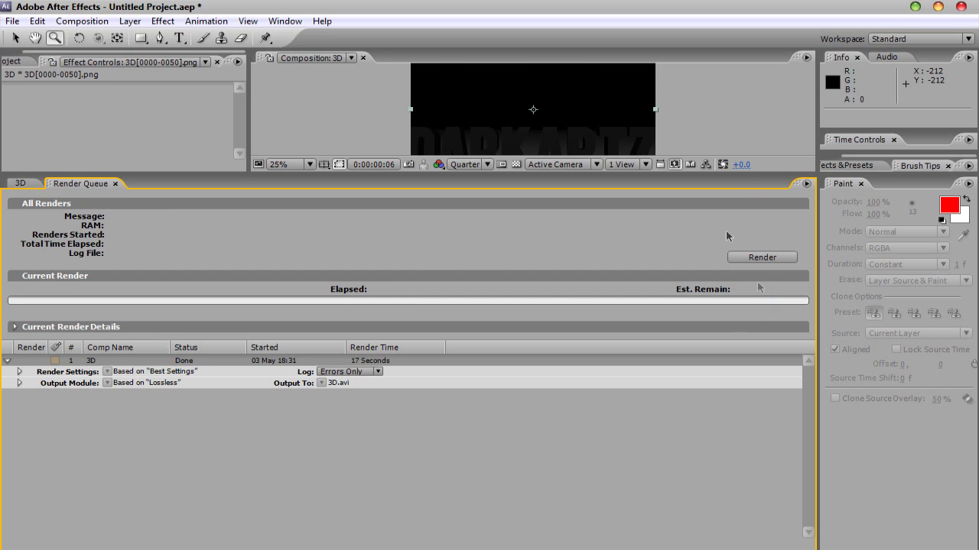
Step: Close After Effects, declining to save the untitled project
{"action": "left_click", "coordinate": [961, 7]}
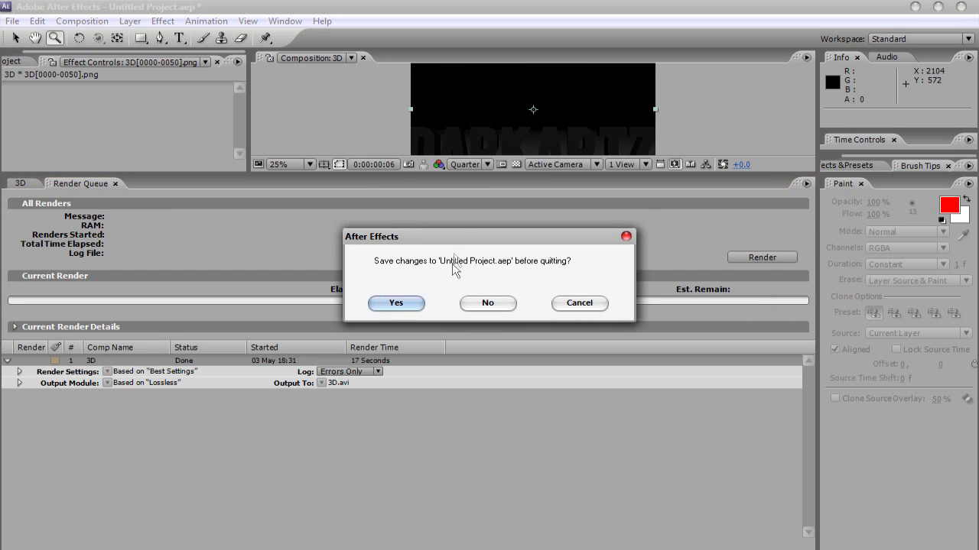
{"action": "left_click", "coordinate": [468, 300]}
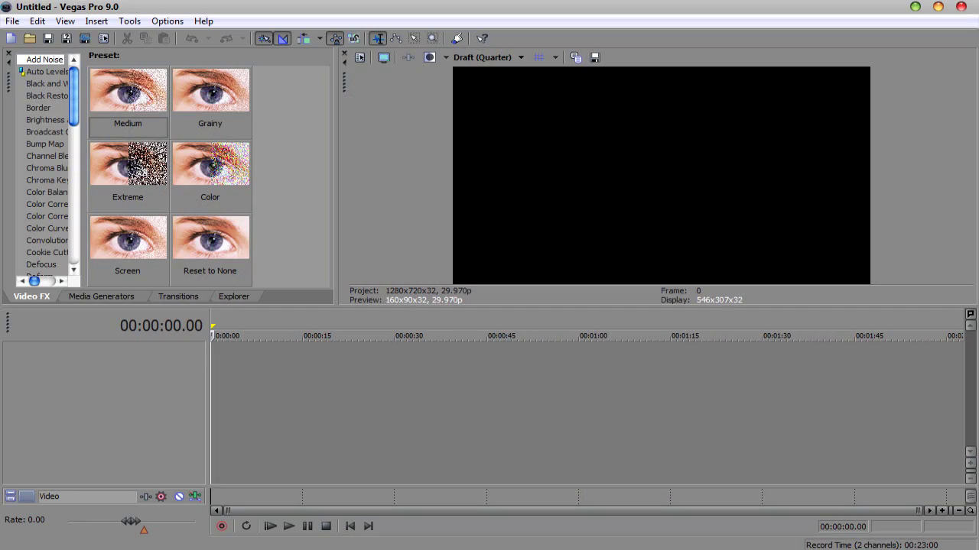
Step: Open 3D.avi from the Desktop into the Vegas Pro project
{"action": "left_click", "coordinate": [12, 20]}
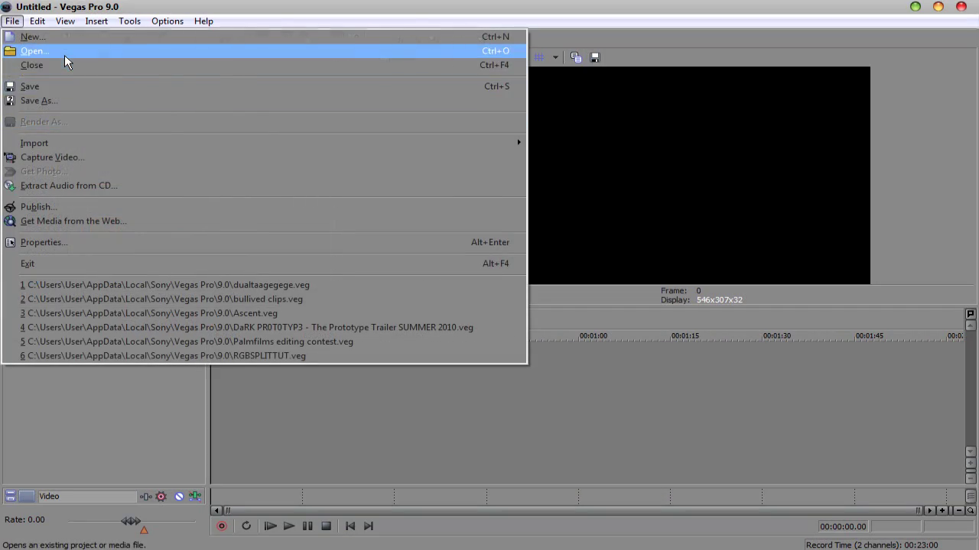
{"action": "left_click", "coordinate": [64, 52]}
{"action": "left_click", "coordinate": [315, 157]}
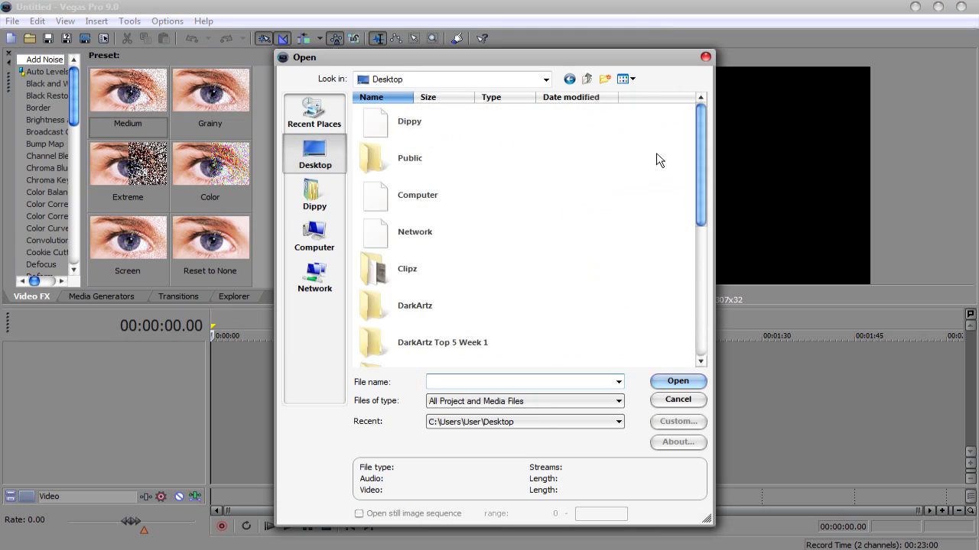
{"action": "left_click_drag", "start_coordinate": [703, 123], "coordinate": [713, 321]}
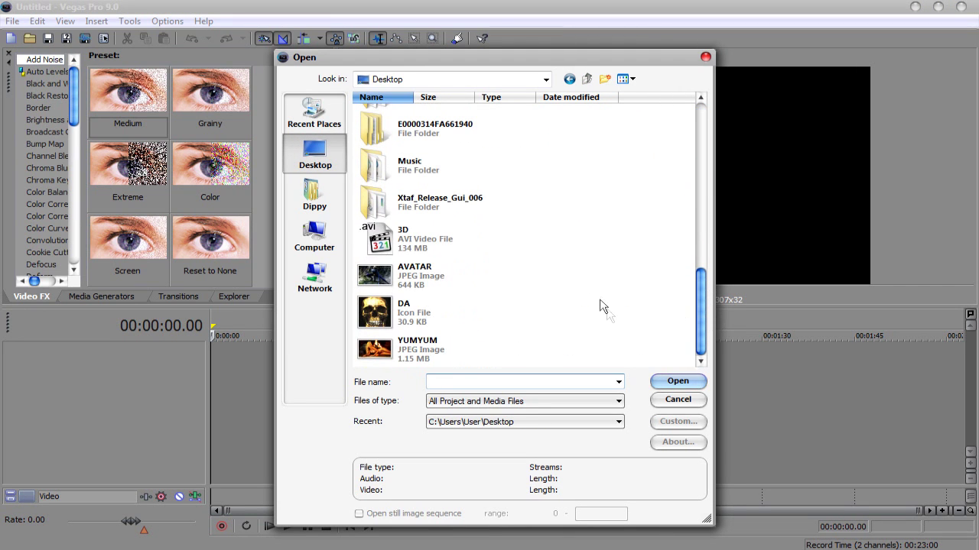
{"action": "left_click", "coordinate": [439, 243]}
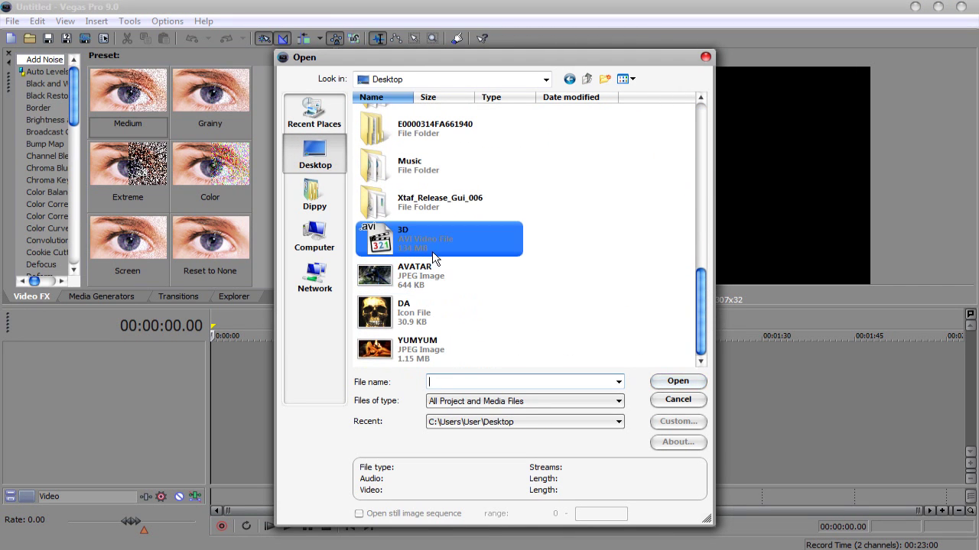
{"action": "left_click", "coordinate": [679, 381]}
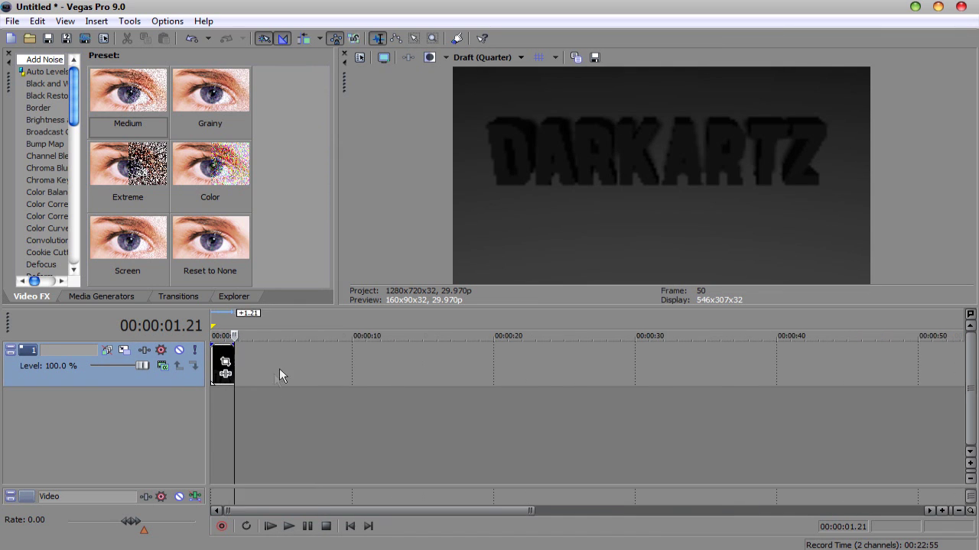
Step: Stretch the loop region over the whole 3D.avi clip and play it back
{"action": "scroll", "coordinate": [279, 375], "scroll_direction": "up", "scroll_amount": 10}
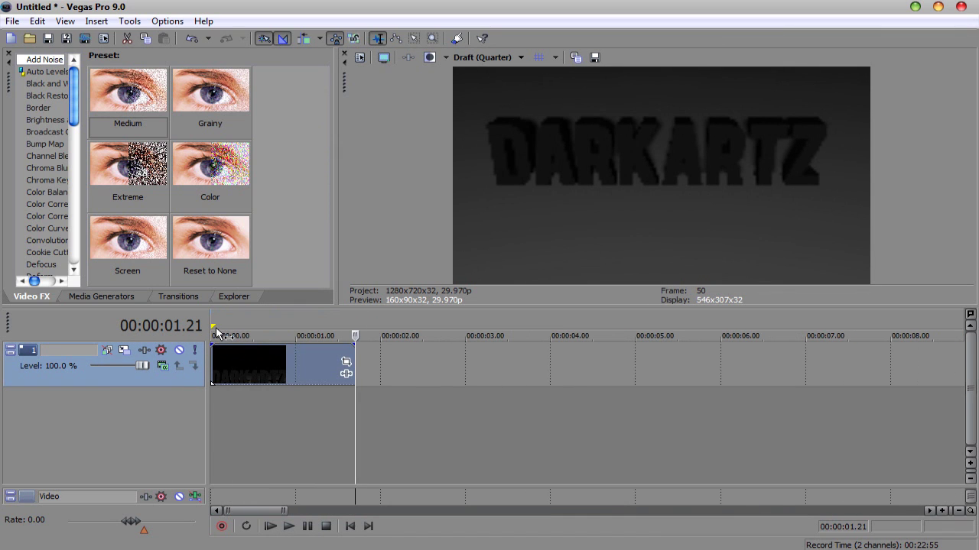
{"action": "left_click_drag", "start_coordinate": [216, 334], "coordinate": [353, 335]}
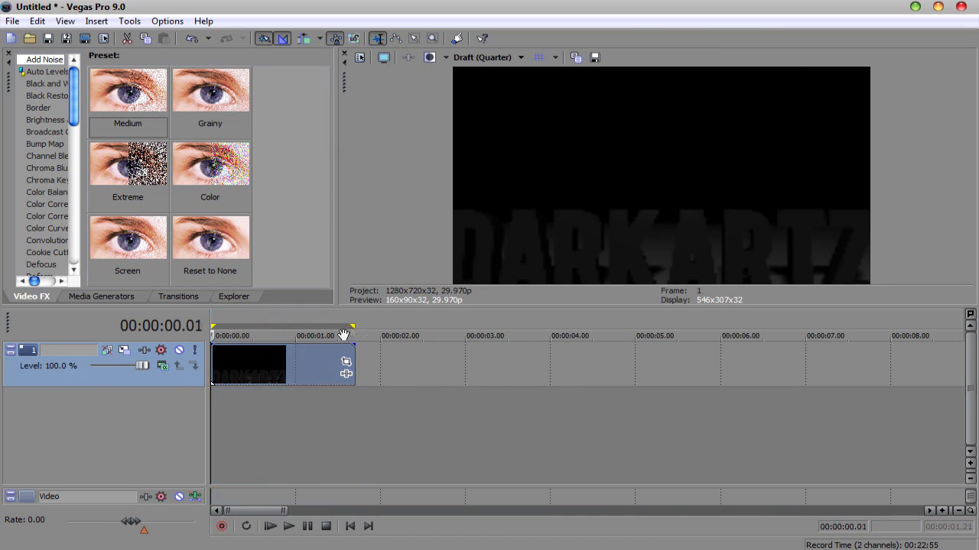
{"action": "key", "text": "space"}
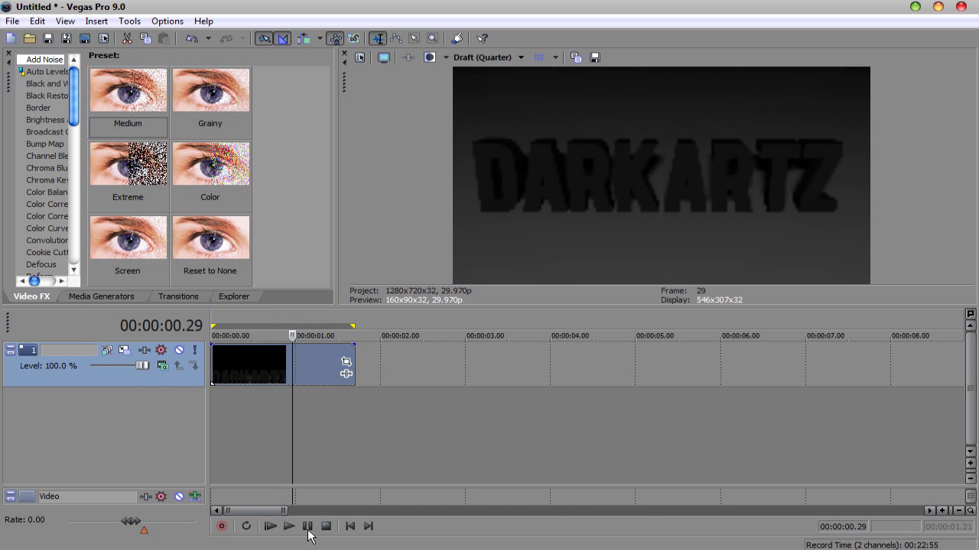
{"action": "key", "text": "alt+f"}
{"action": "key", "text": "Right"}
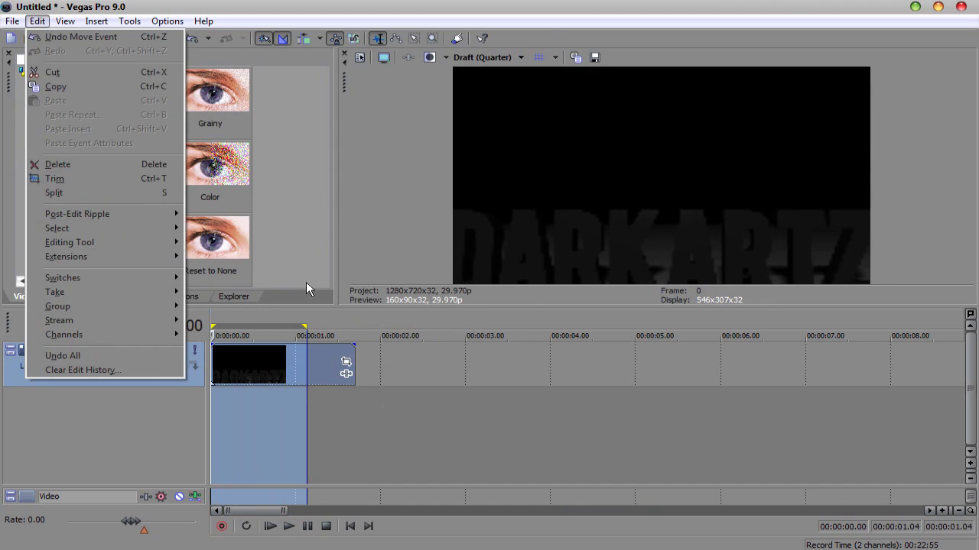
{"action": "left_click", "coordinate": [304, 330]}
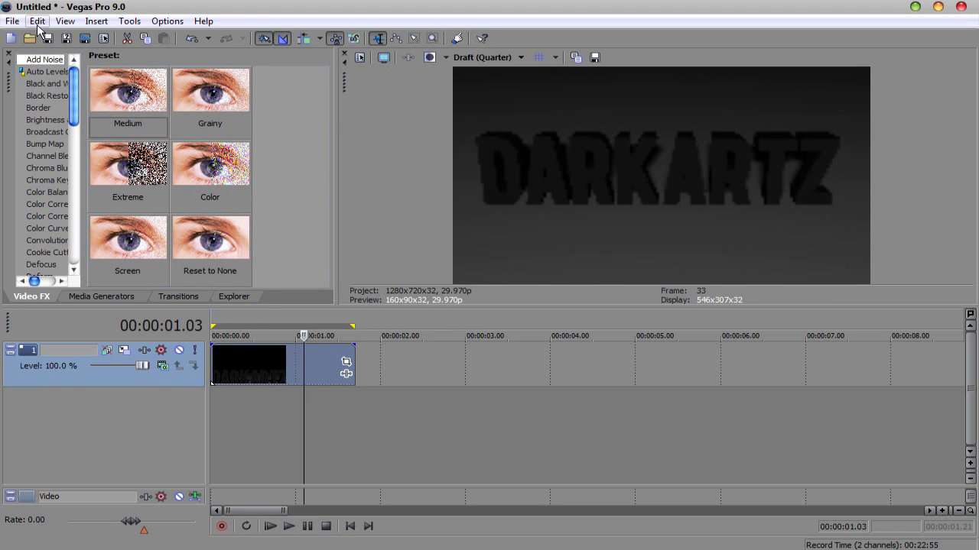
{"action": "left_click", "coordinate": [13, 22]}
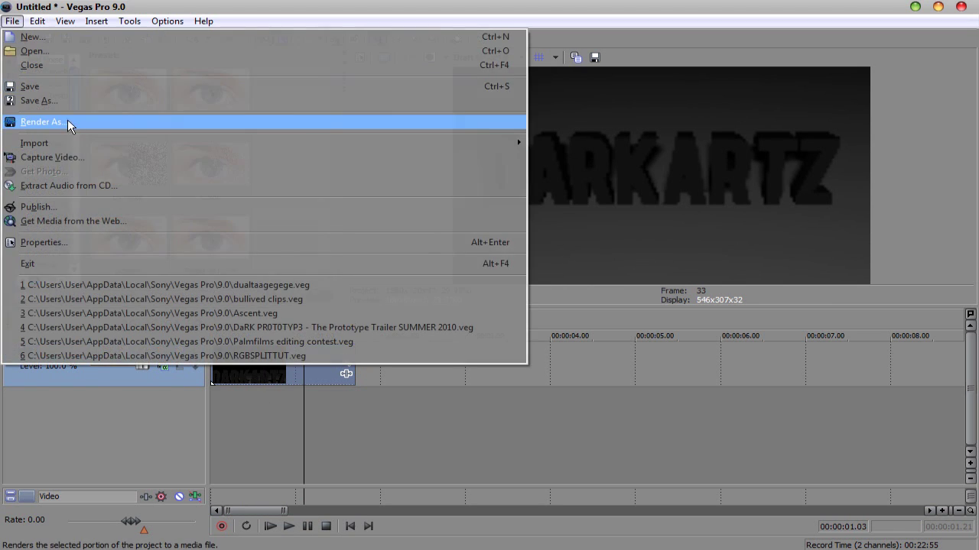
Step: Choose the Youtube HD WMV render template and open its custom video settings
{"action": "left_click", "coordinate": [69, 123]}
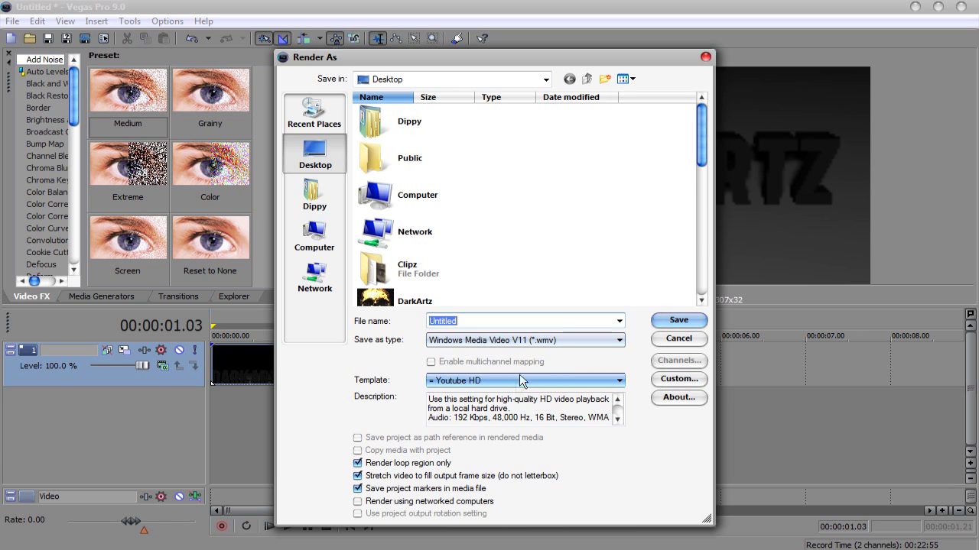
{"action": "left_click", "coordinate": [678, 378]}
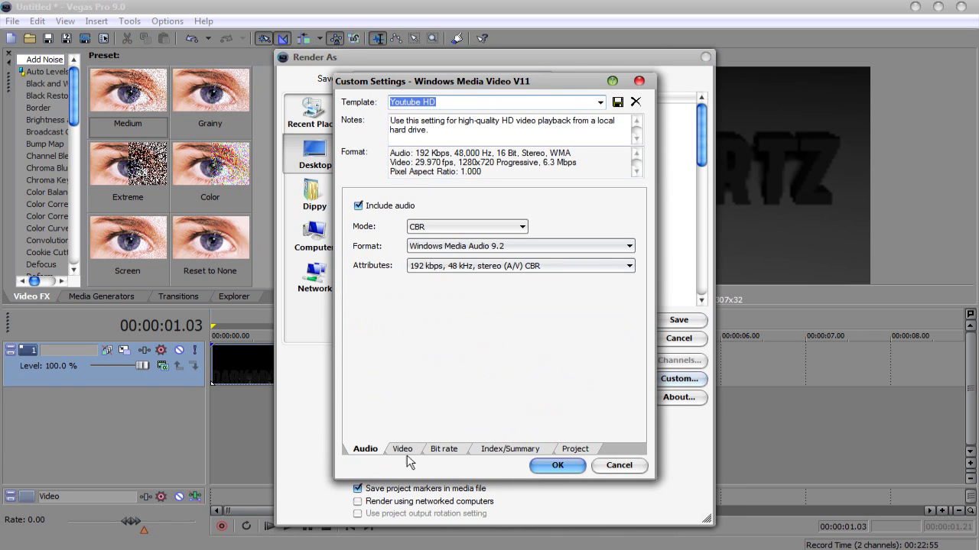
{"action": "left_click", "coordinate": [405, 451]}
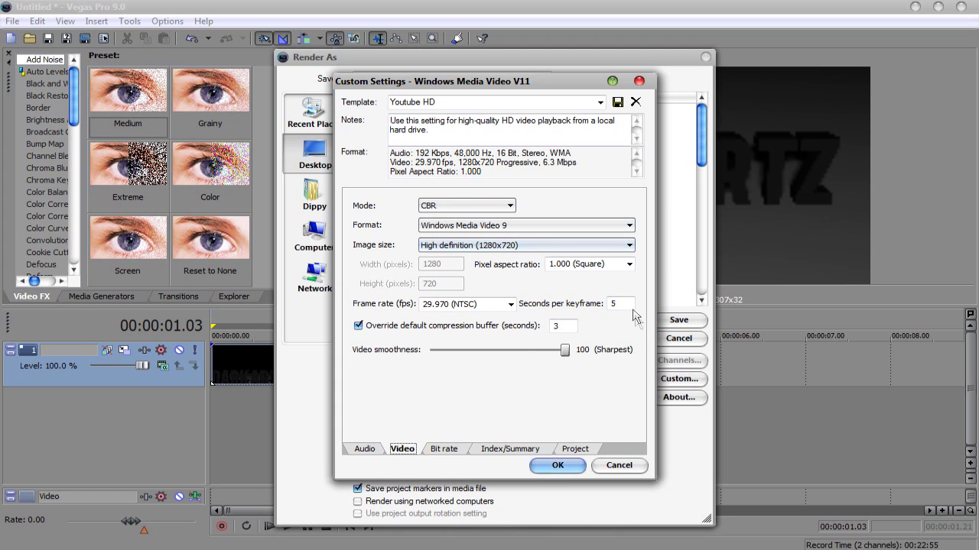
Step: Set the video frame rate to 29.970 fps and keyframes to 5 seconds
{"action": "left_click", "coordinate": [509, 304]}
{"action": "left_click", "coordinate": [480, 374]}
{"action": "left_click", "coordinate": [490, 305]}
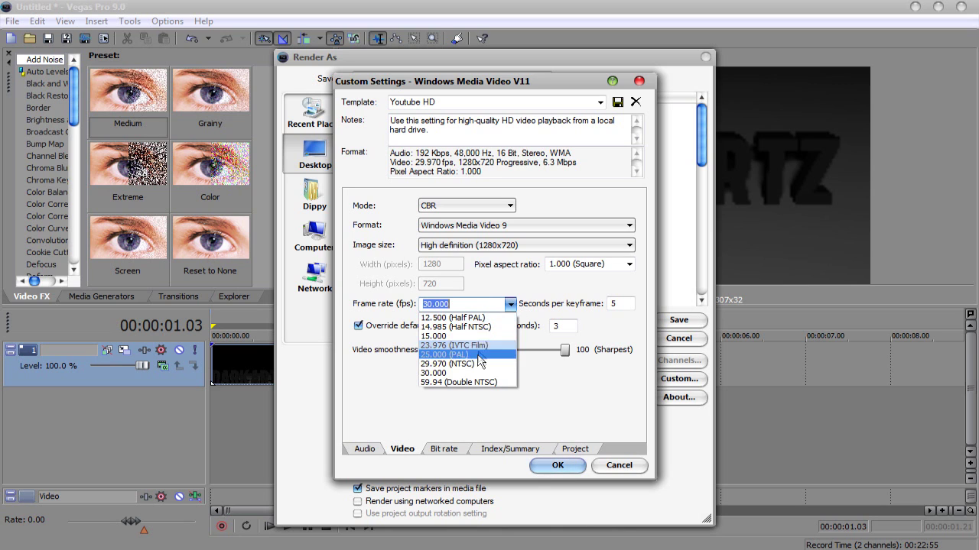
{"action": "left_click", "coordinate": [476, 364]}
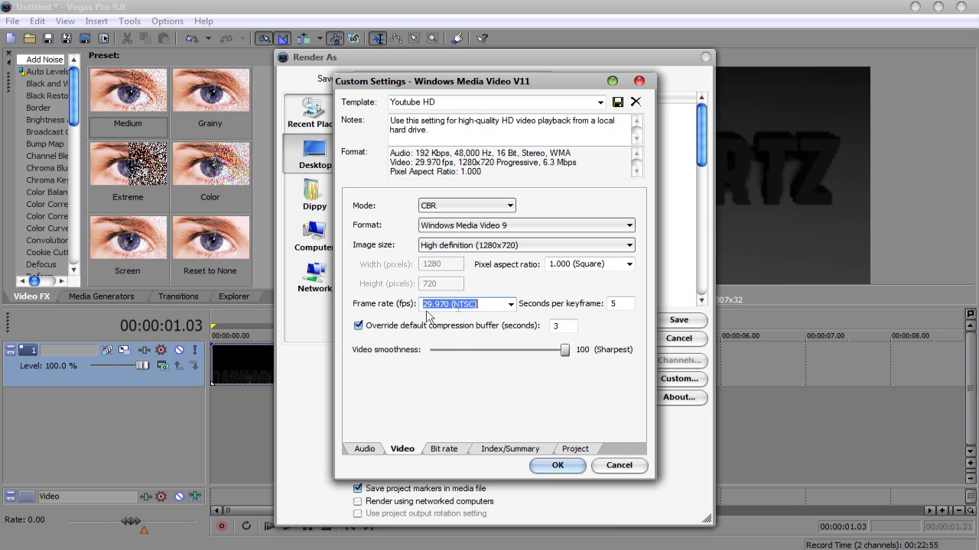
{"action": "double_click", "coordinate": [624, 303]}
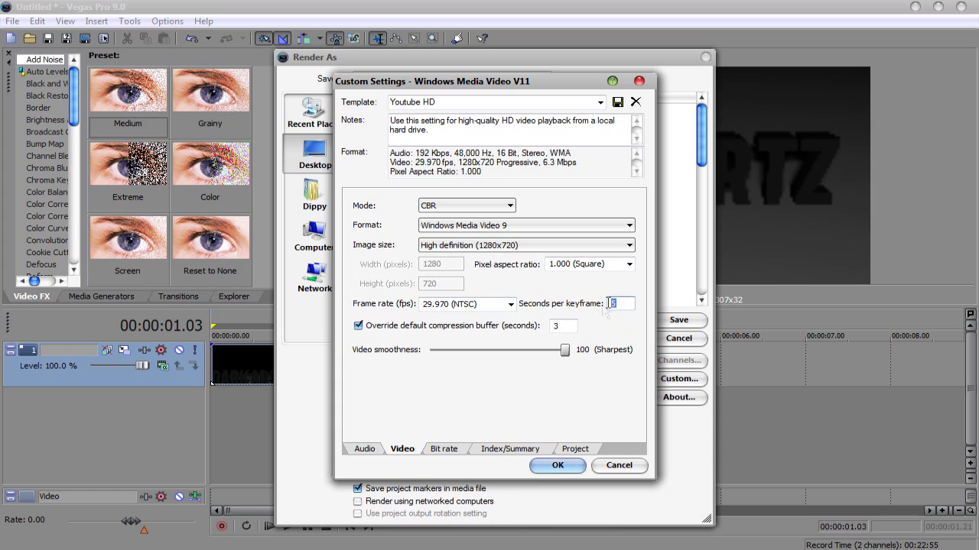
{"action": "type", "text": "5"}
{"action": "double_click", "coordinate": [562, 326]}
{"action": "left_click", "coordinate": [562, 466]}
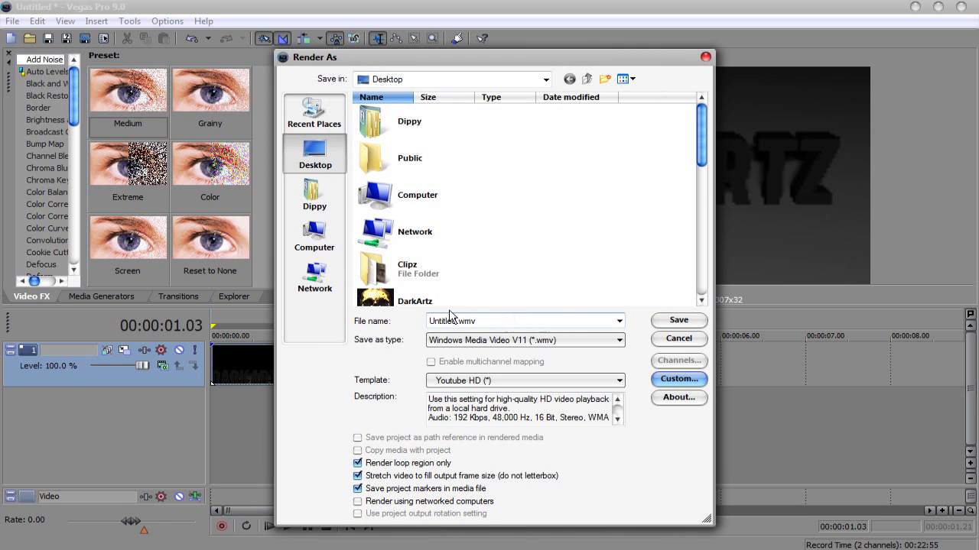
Step: Cancel the Render As dialog and quit Vegas Pro without saving the project
{"action": "left_click", "coordinate": [676, 339]}
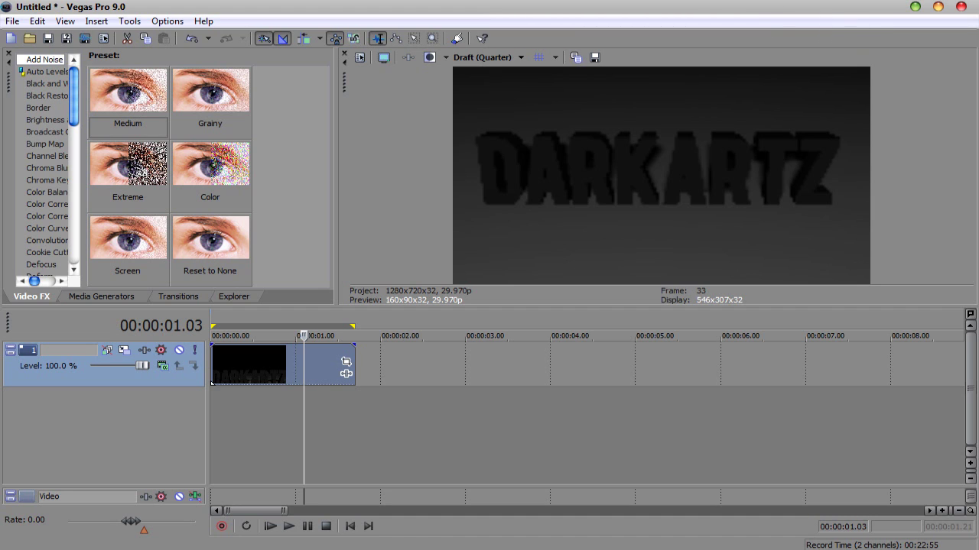
{"action": "left_click", "coordinate": [960, 6]}
{"action": "left_click", "coordinate": [503, 239]}
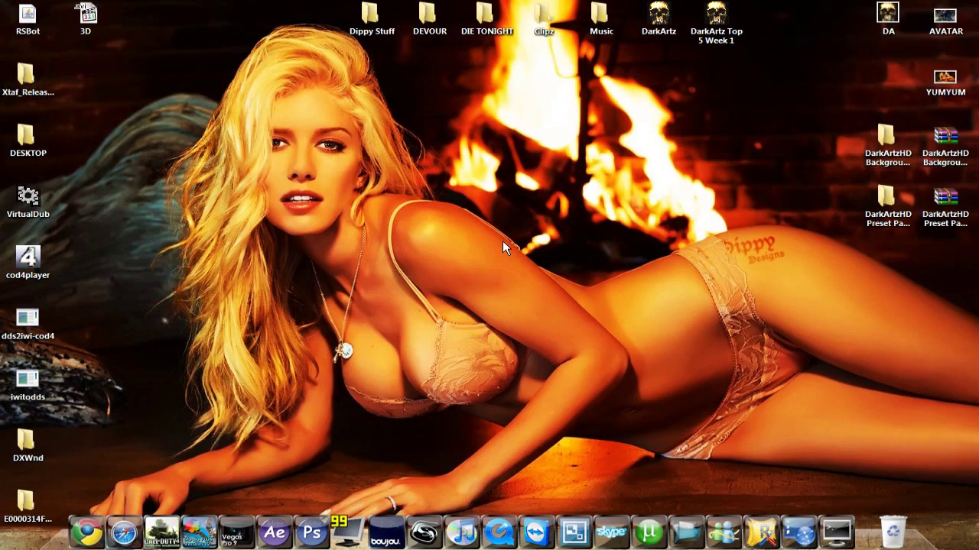